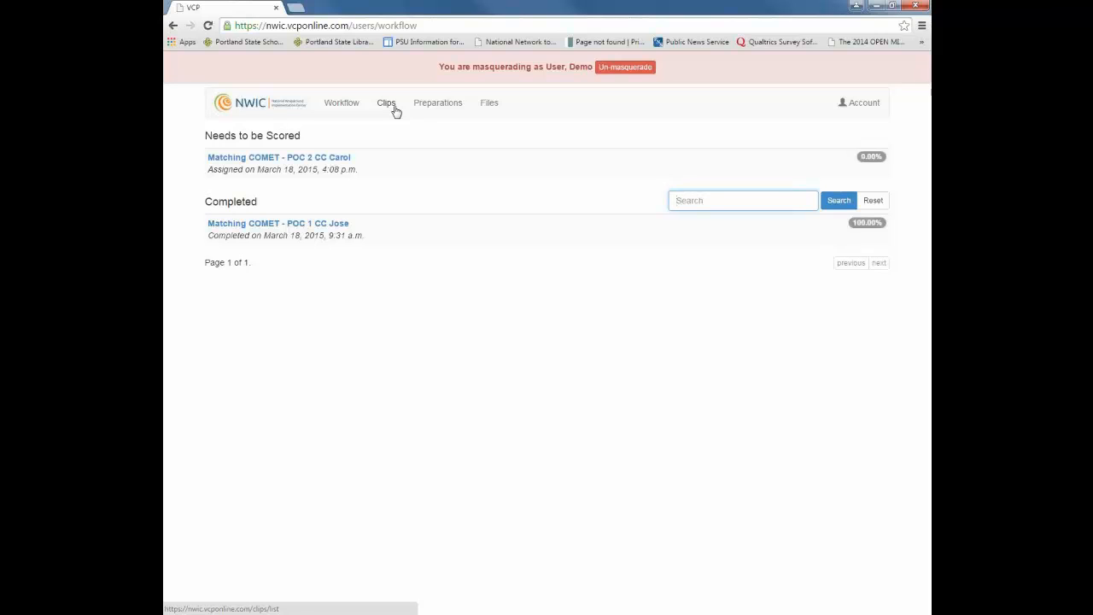
Step: Go to the Files page and remove Another Plan of Care.pdf from the files selected for a preparation
click(454, 105)
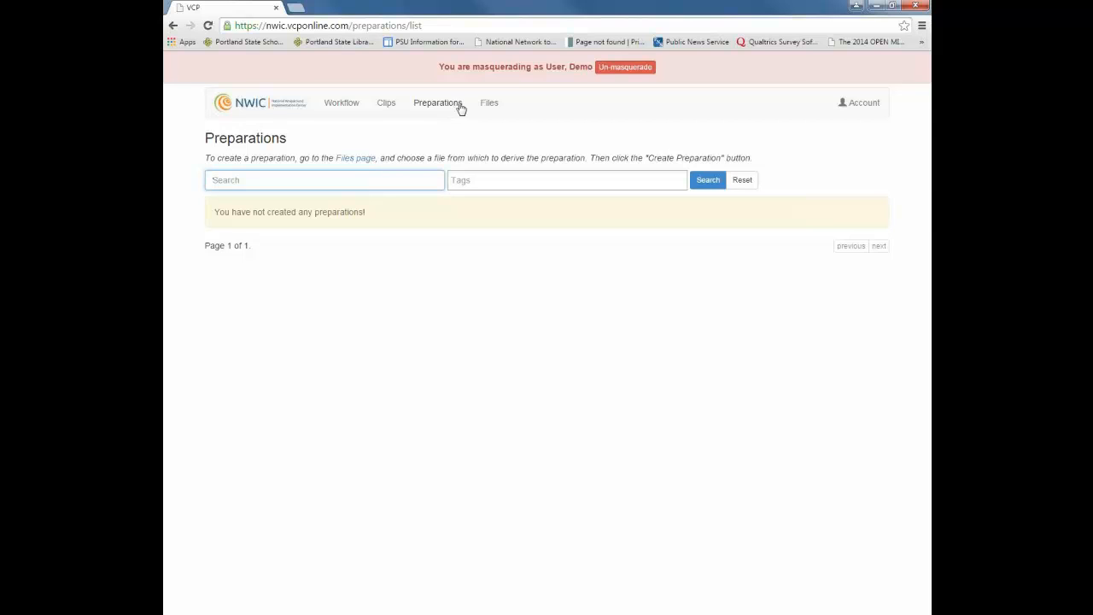
click(487, 107)
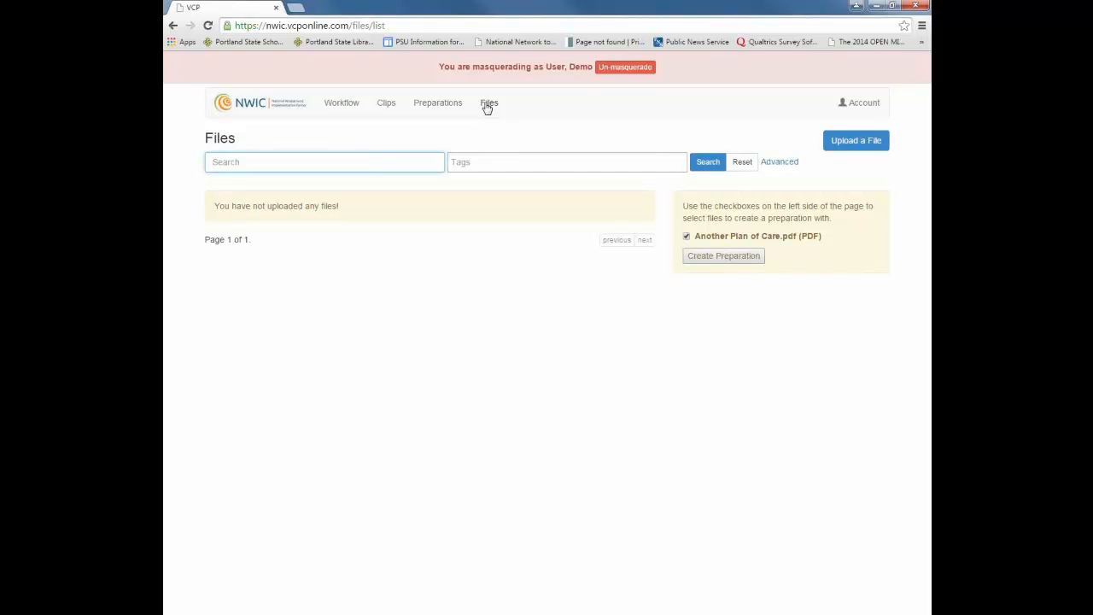
click(207, 26)
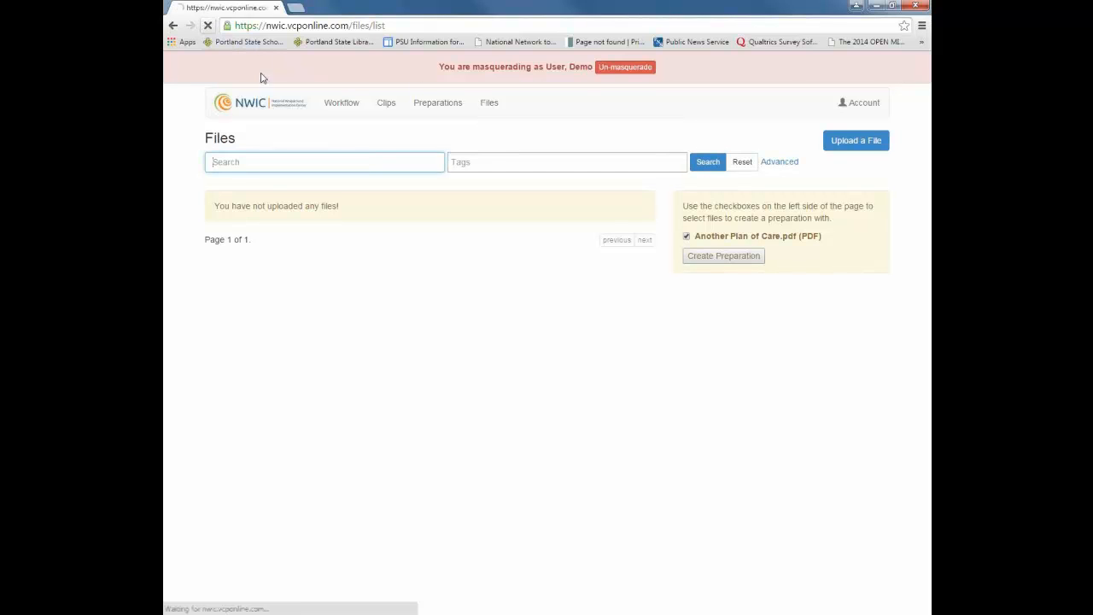
click(690, 237)
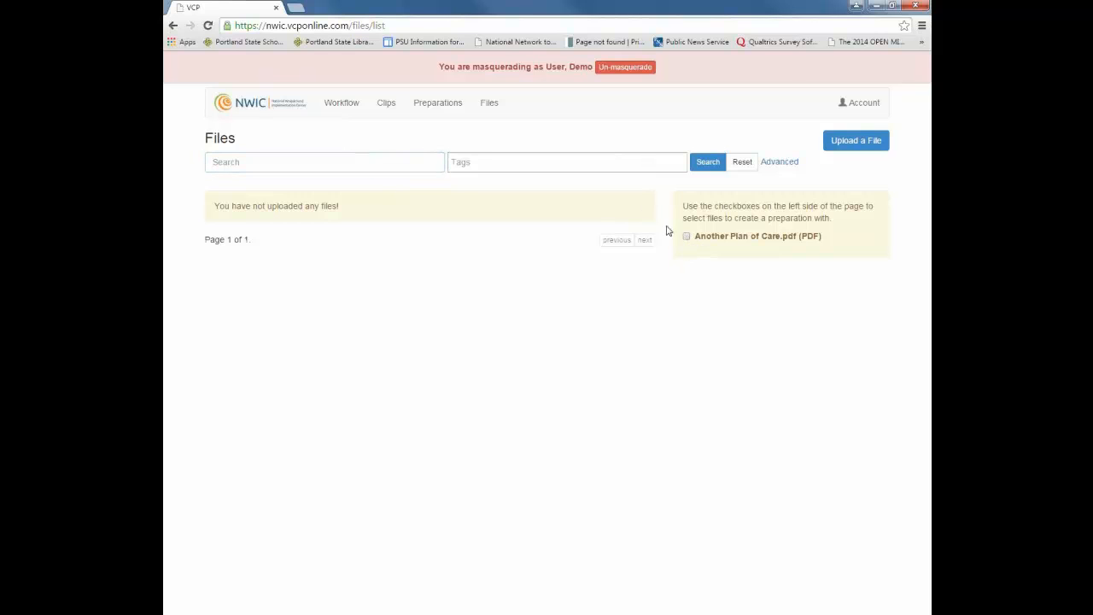
click(207, 26)
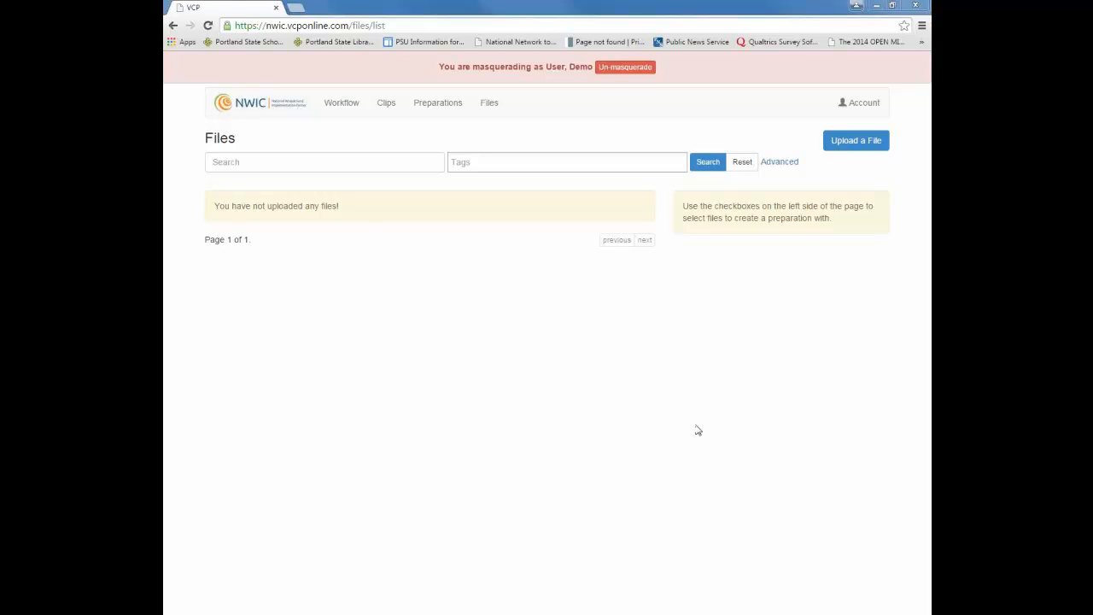
Step: Start a file upload and add the PLAN OF CARE PDF from the test media folder on the desktop
click(851, 144)
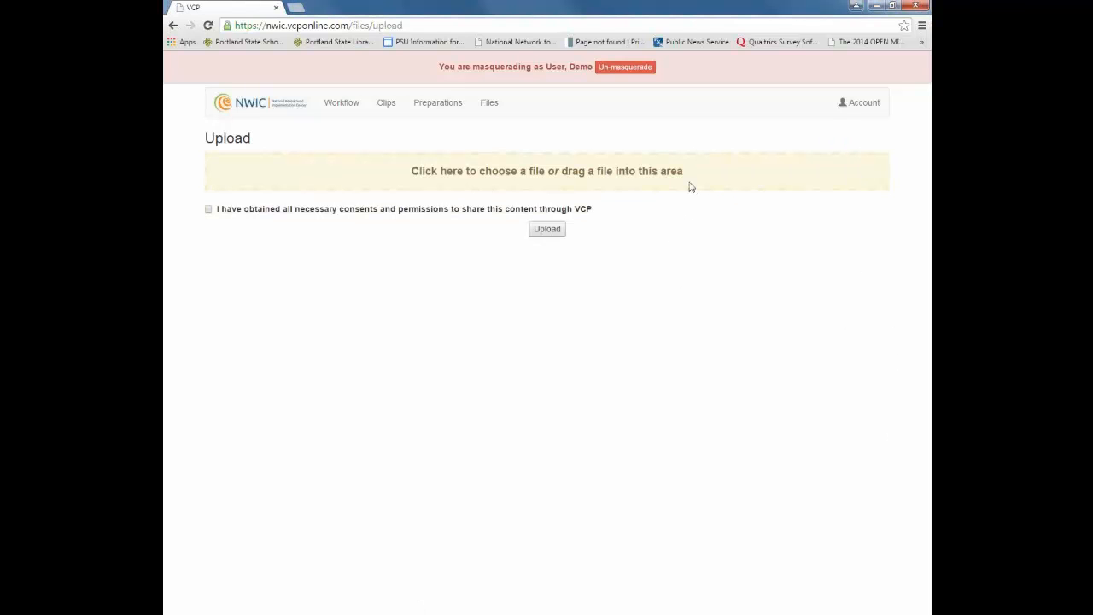
click(894, 7)
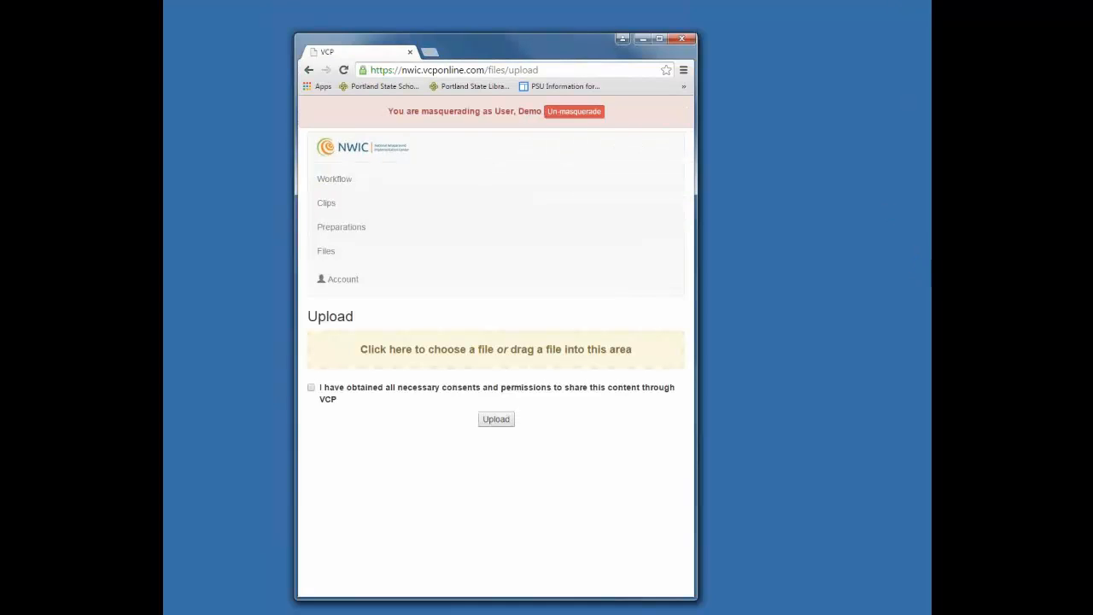
key(super+e)
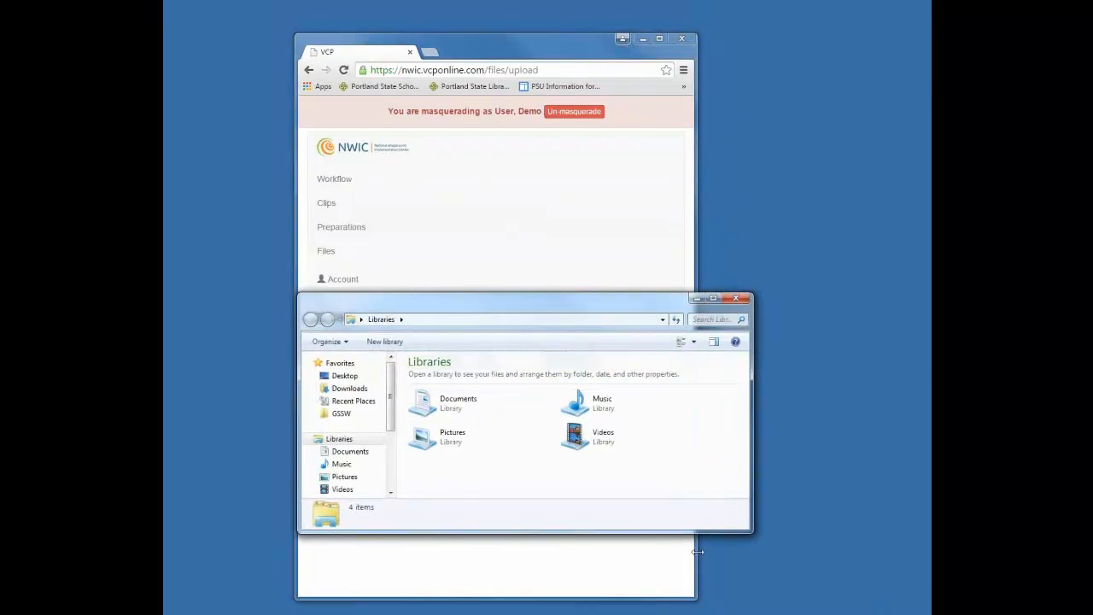
click(340, 377)
double_click(522, 411)
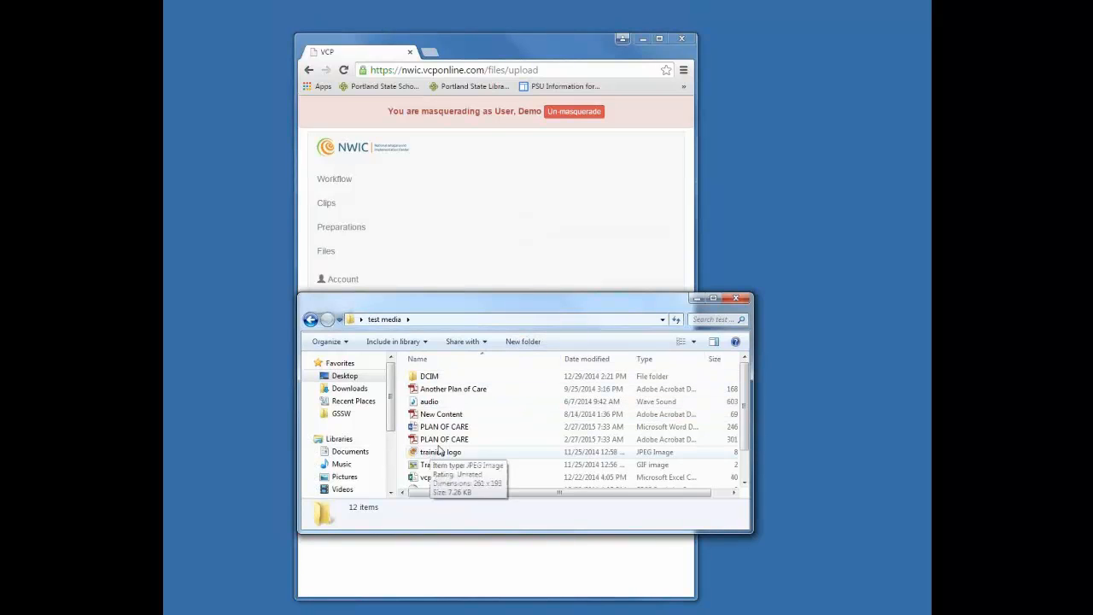
drag(547, 307, 817, 62)
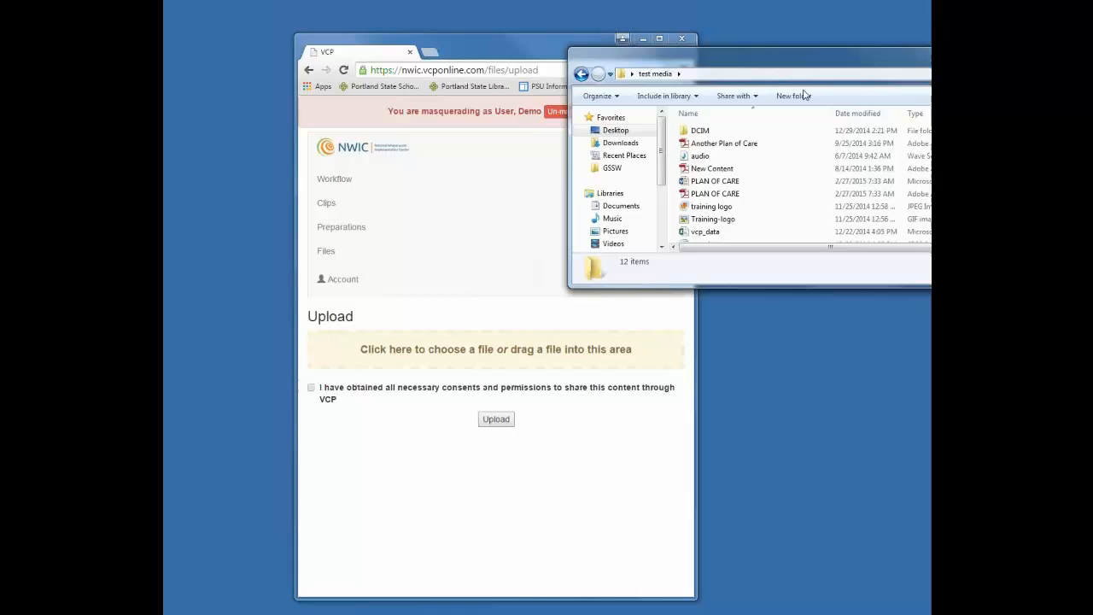
click(716, 194)
drag(716, 200, 453, 350)
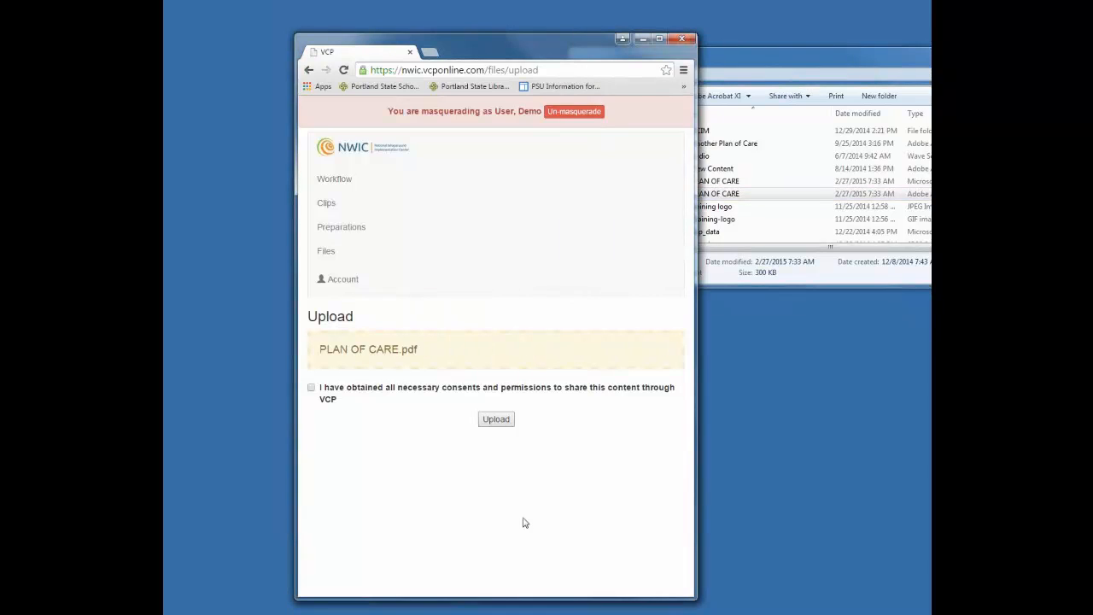
click(660, 38)
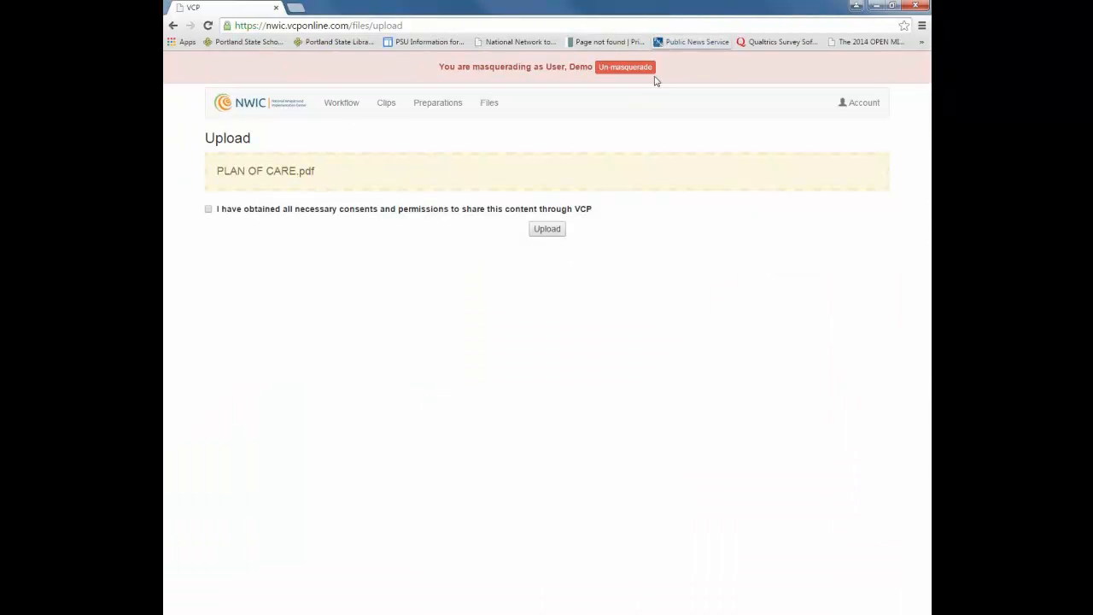
Step: Confirm that all consents and permissions were obtained, upload PLAN OF CARE.pdf, and refresh the file list
click(207, 210)
click(540, 231)
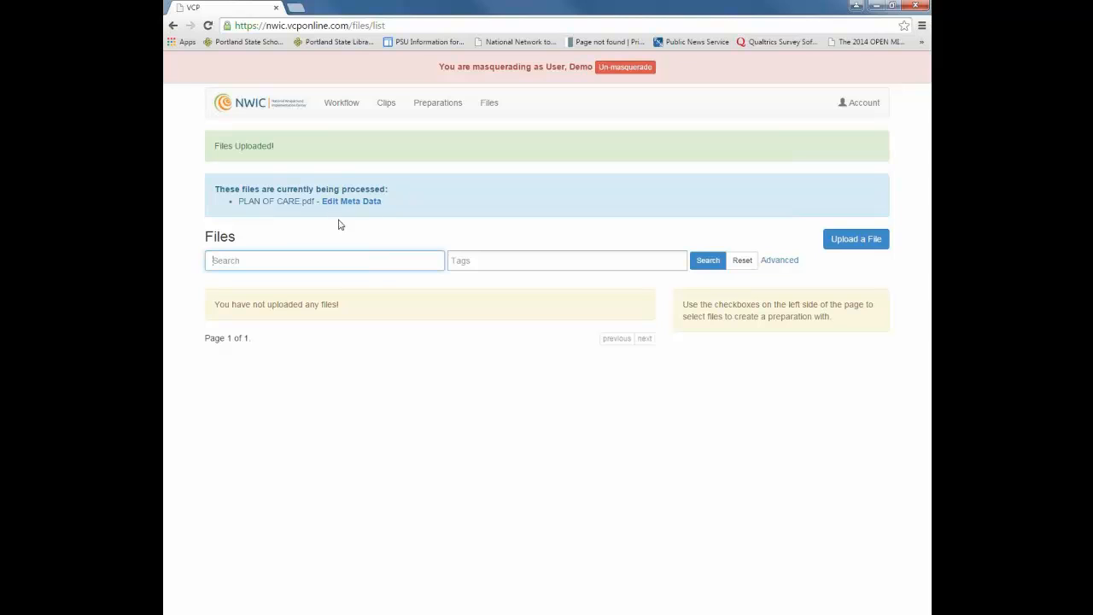
click(207, 26)
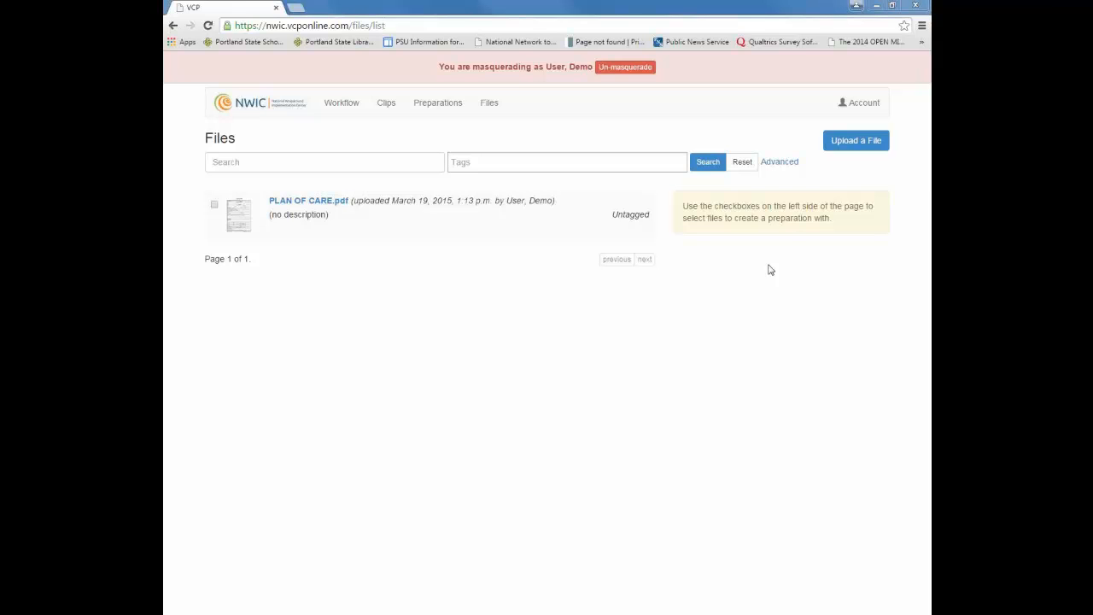
Step: Open the uploaded PLAN OF CARE.pdf for editing and rename it as OR 2015 03 19 followed by the person's surname
click(308, 203)
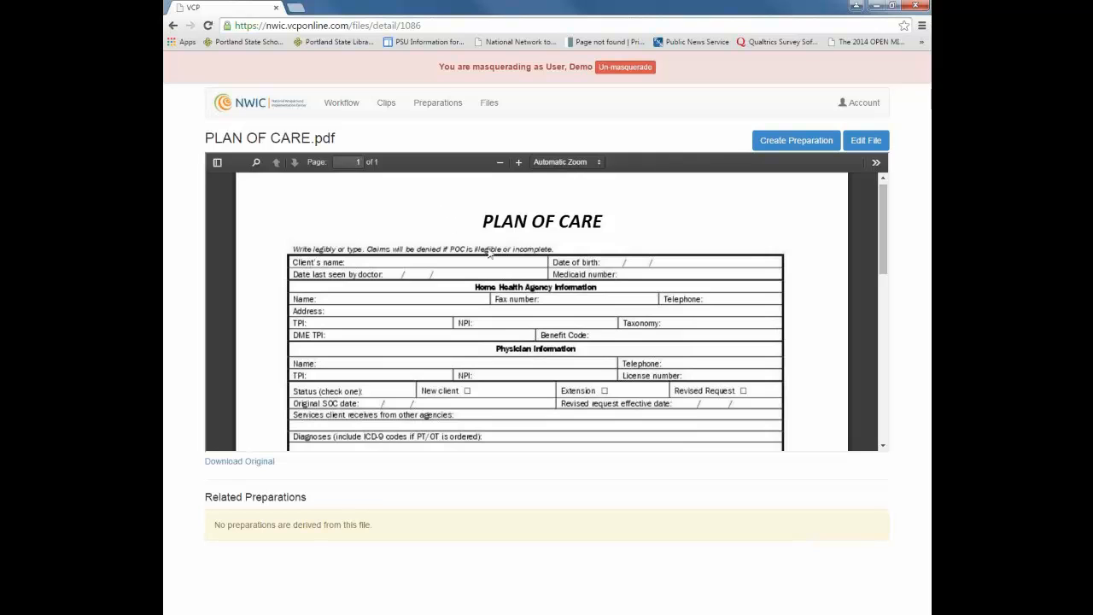
scroll(567, 298, down, 4)
scroll(694, 252, up, 3)
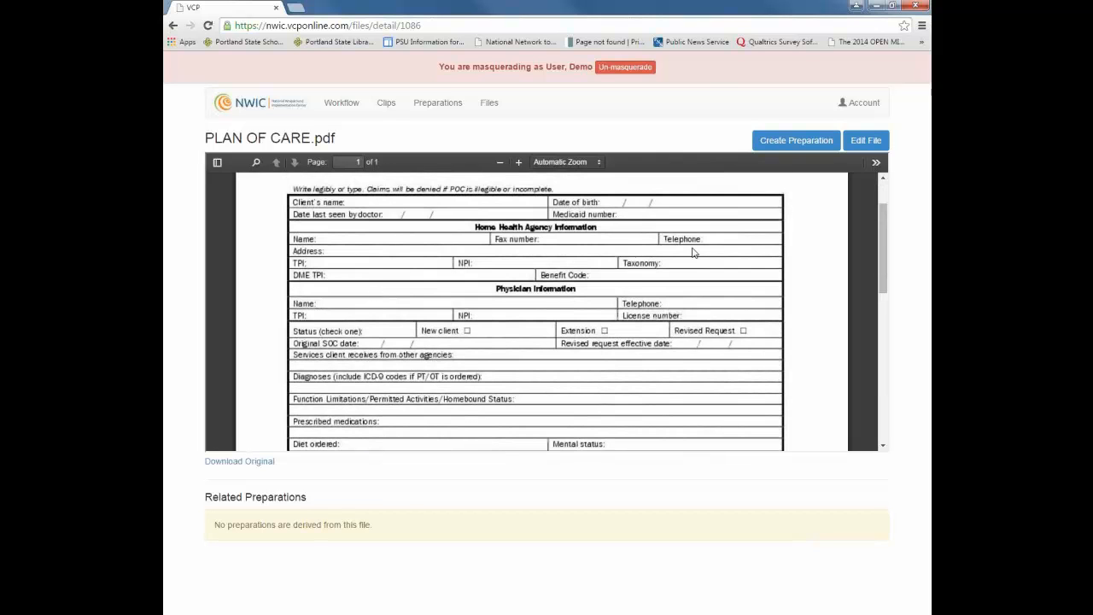
click(867, 142)
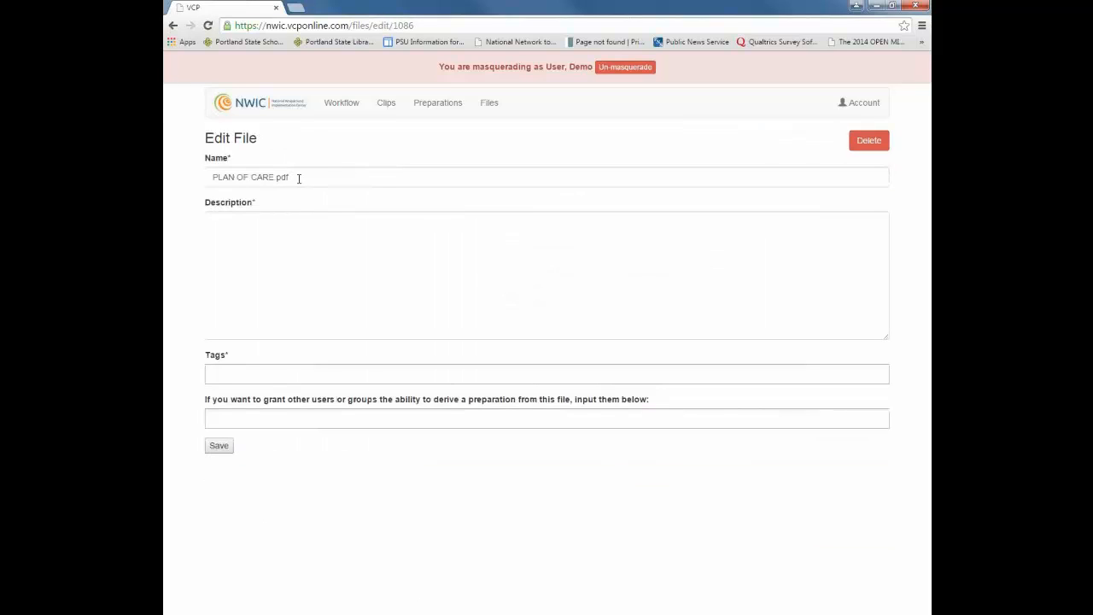
drag(296, 176, 166, 181)
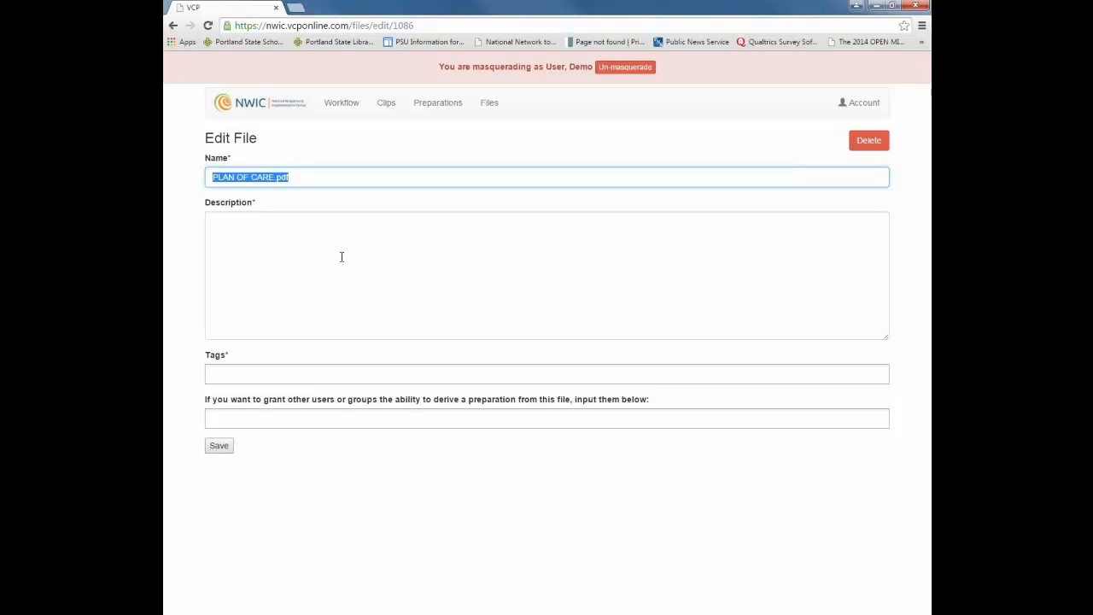
text(OR )
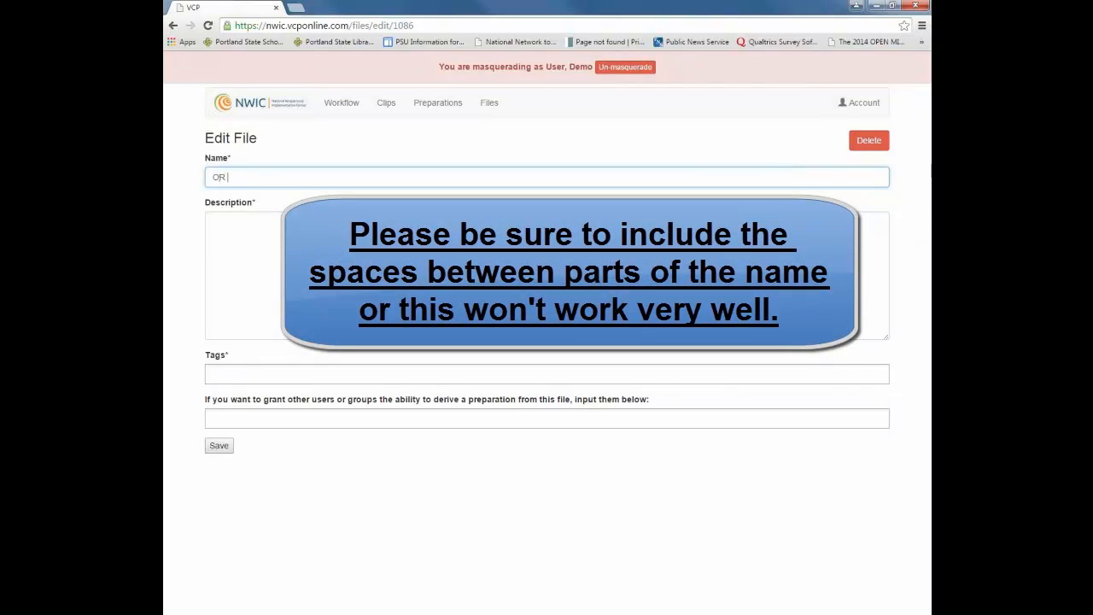
text(2015)
text( 03)
text( 15)
text( Ossowski)
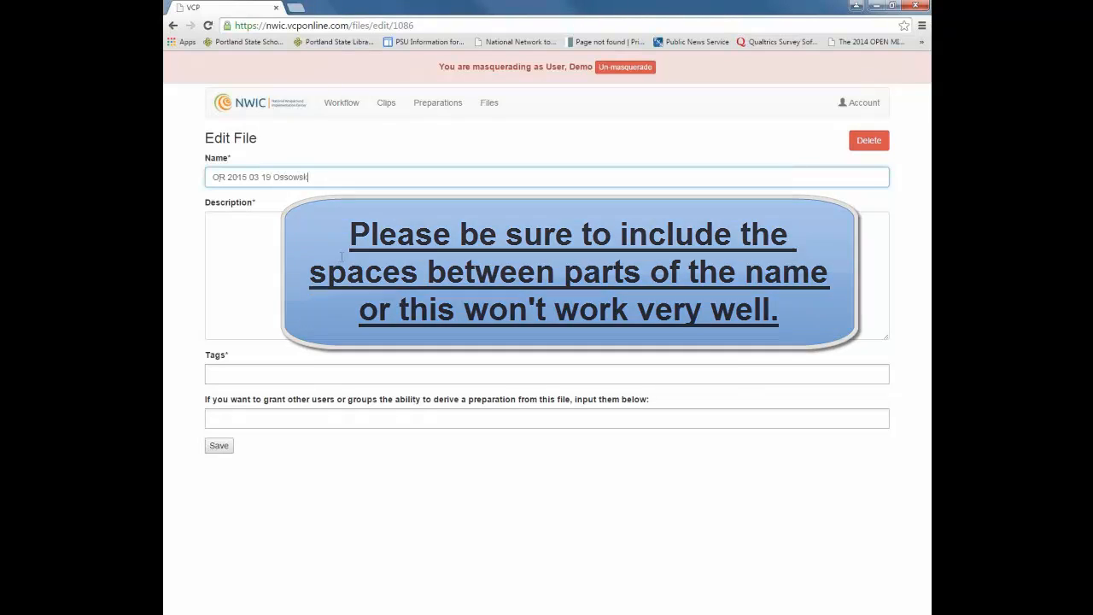
Step: Set the file's description to "Enter a description.", add the tags MD and DocumentReview-Phase1and2, and save it
click(341, 255)
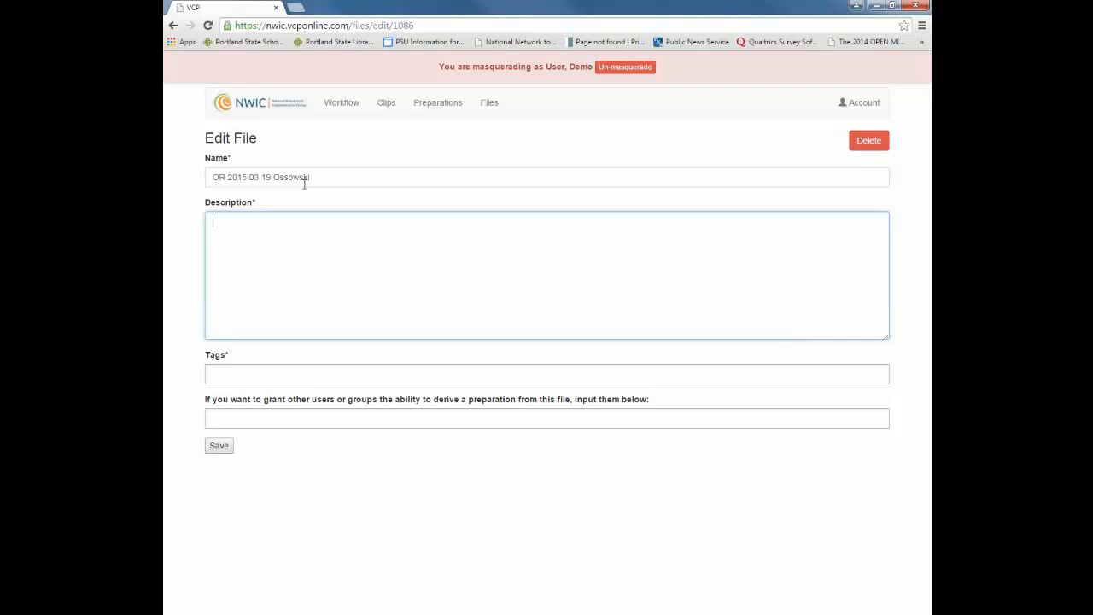
text(Enter a description.)
click(243, 376)
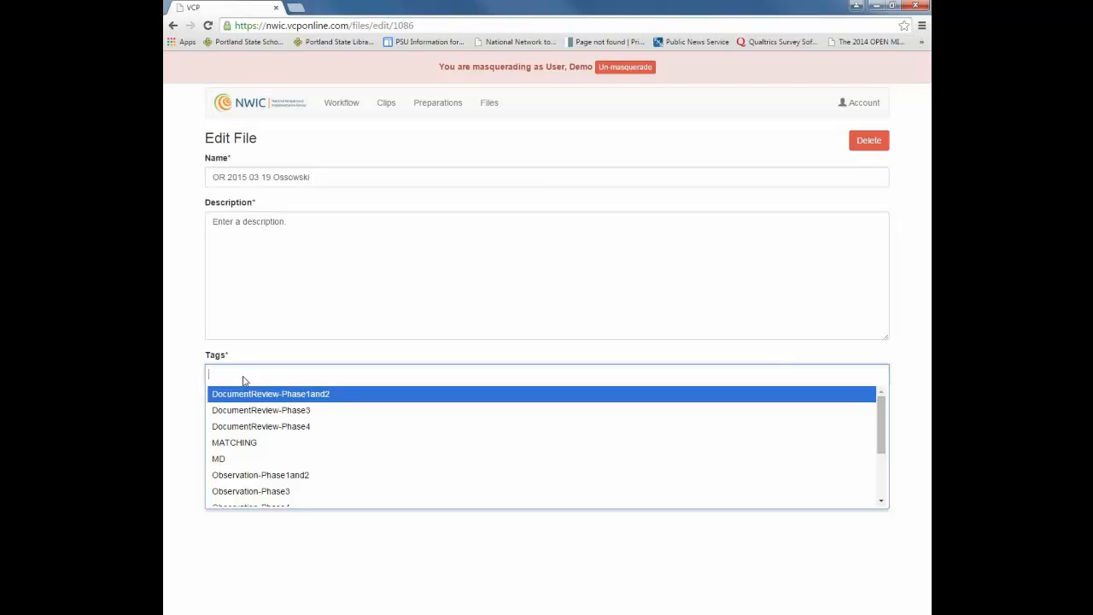
click(218, 459)
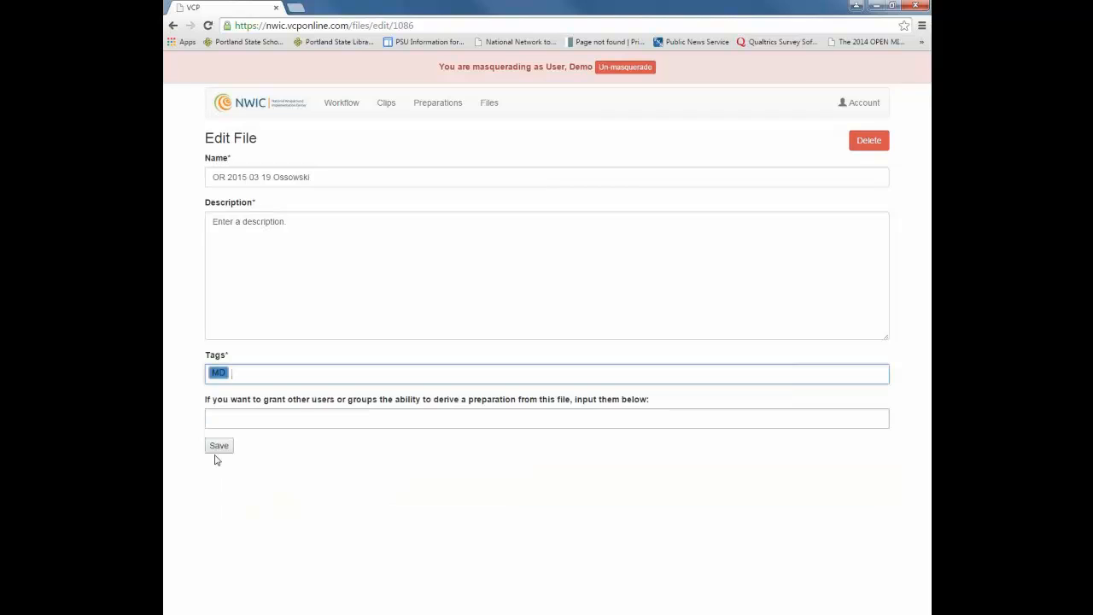
click(301, 376)
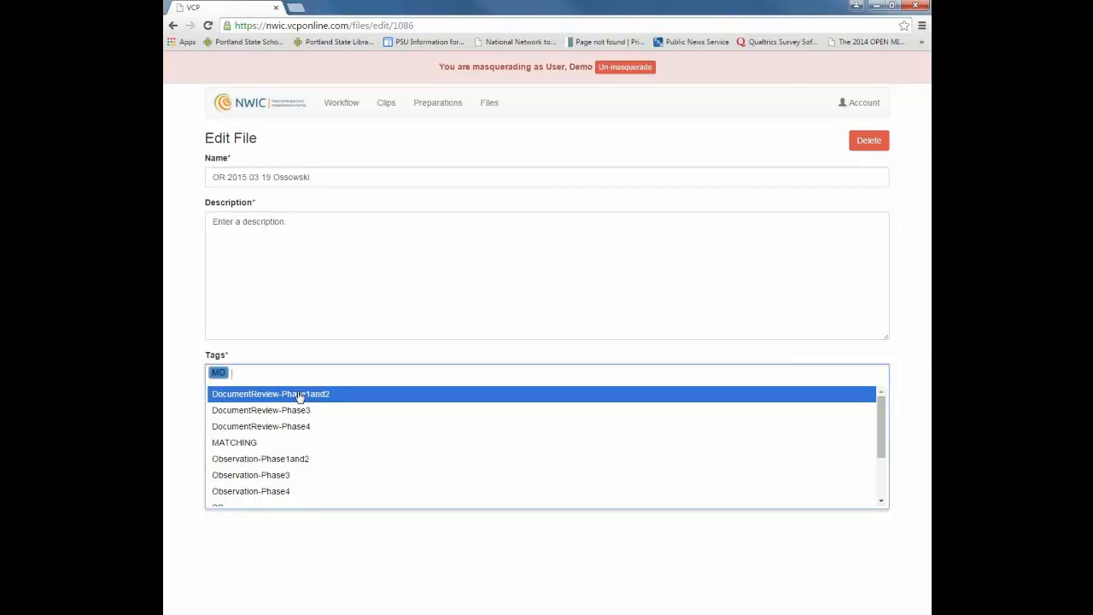
click(300, 398)
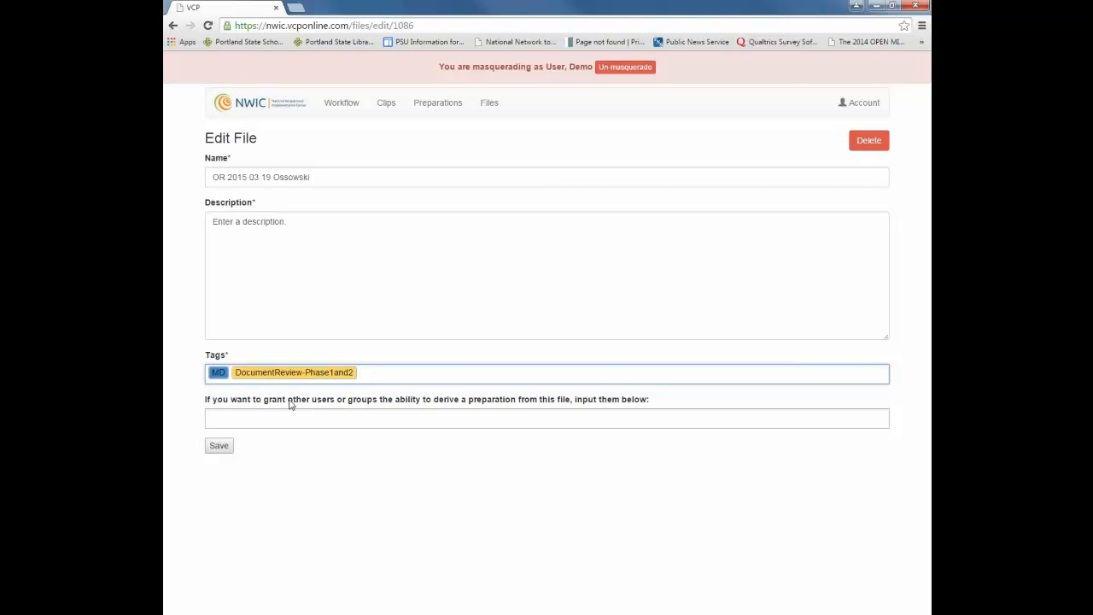
click(219, 446)
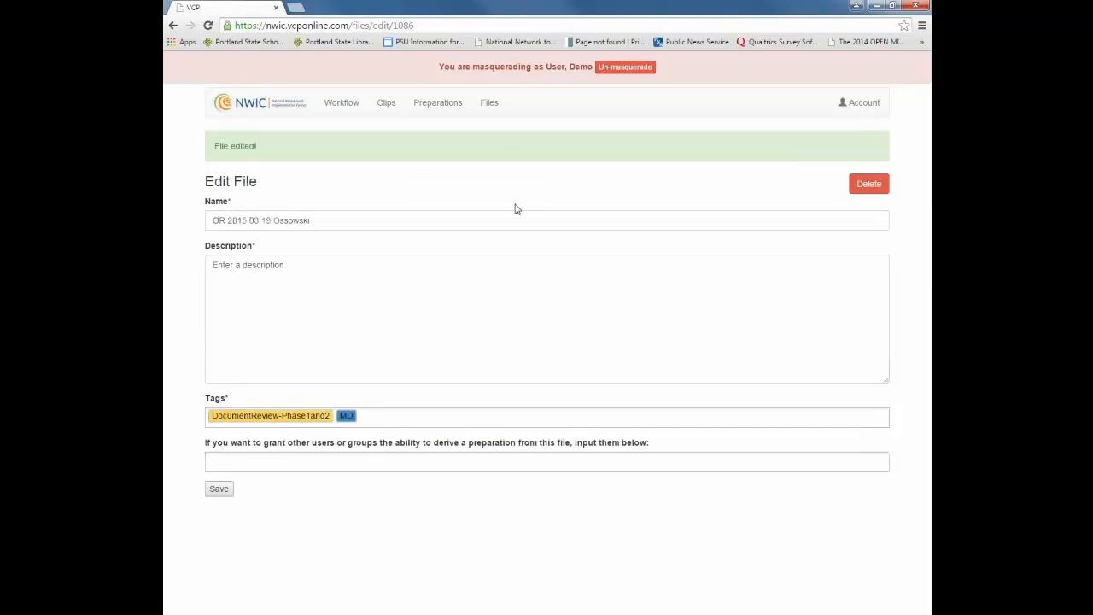
Step: Select the renamed PDF in the file list and start creating a preparation from it
click(489, 104)
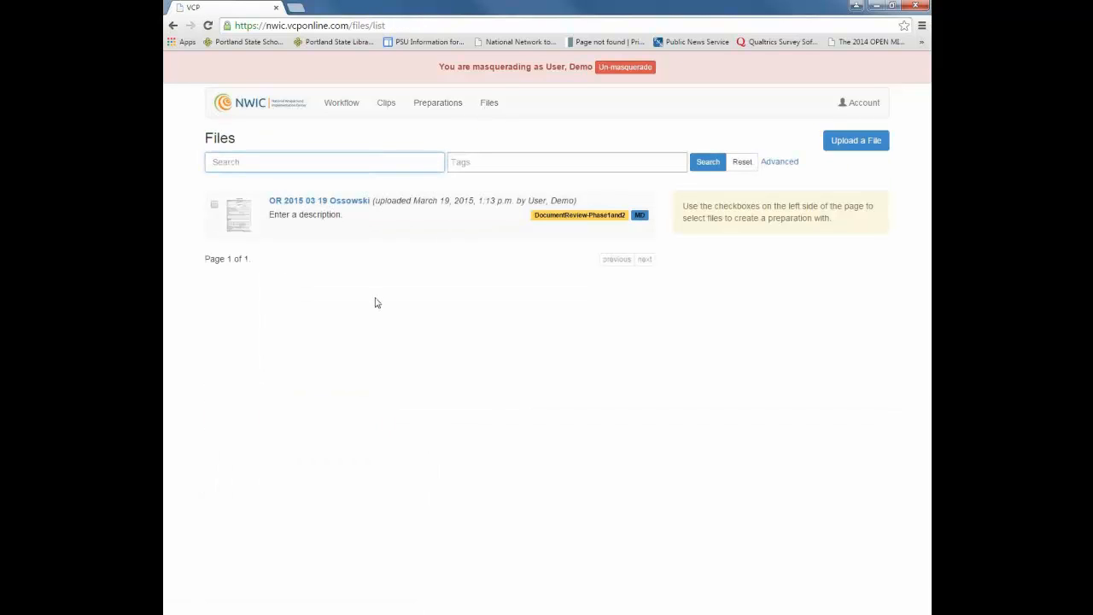
click(214, 207)
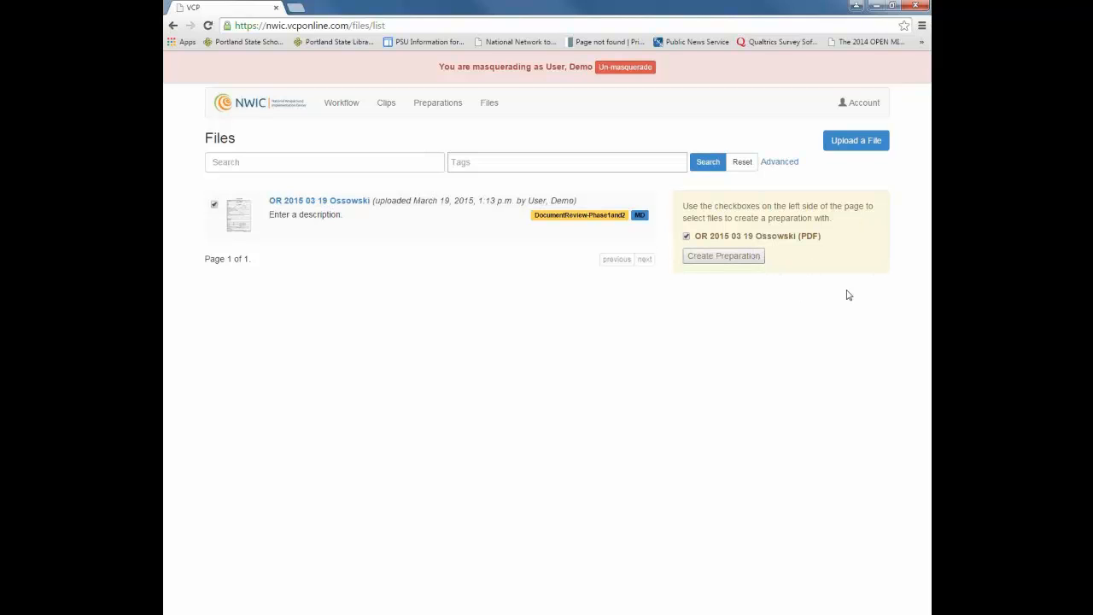
click(749, 256)
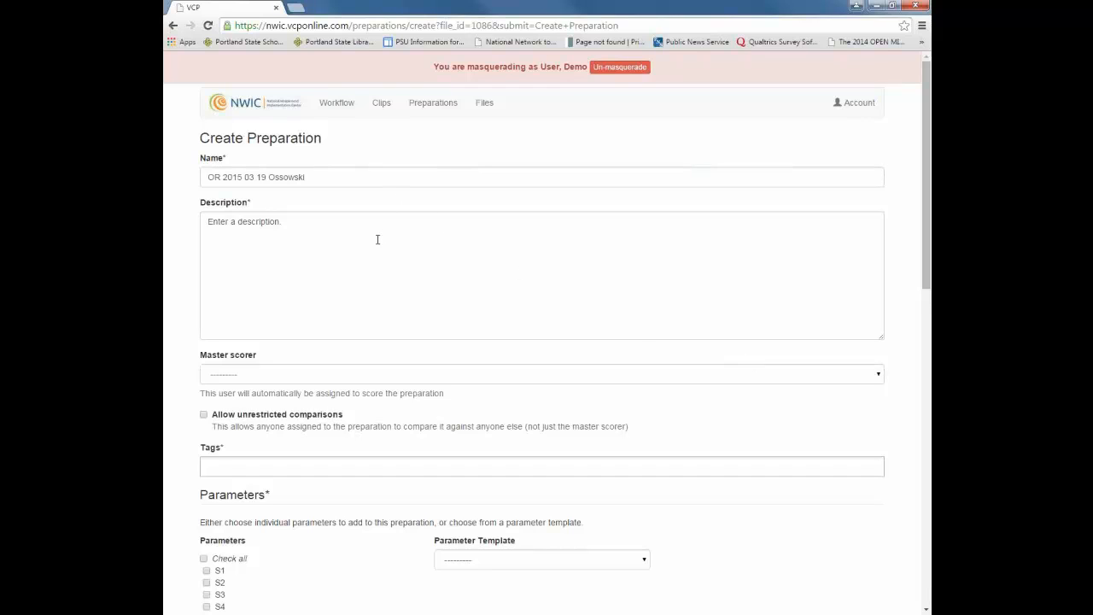
Step: Assign the first listed person as master scorer and tag the preparation with MD and DocumentReview-Phase1and2
click(879, 376)
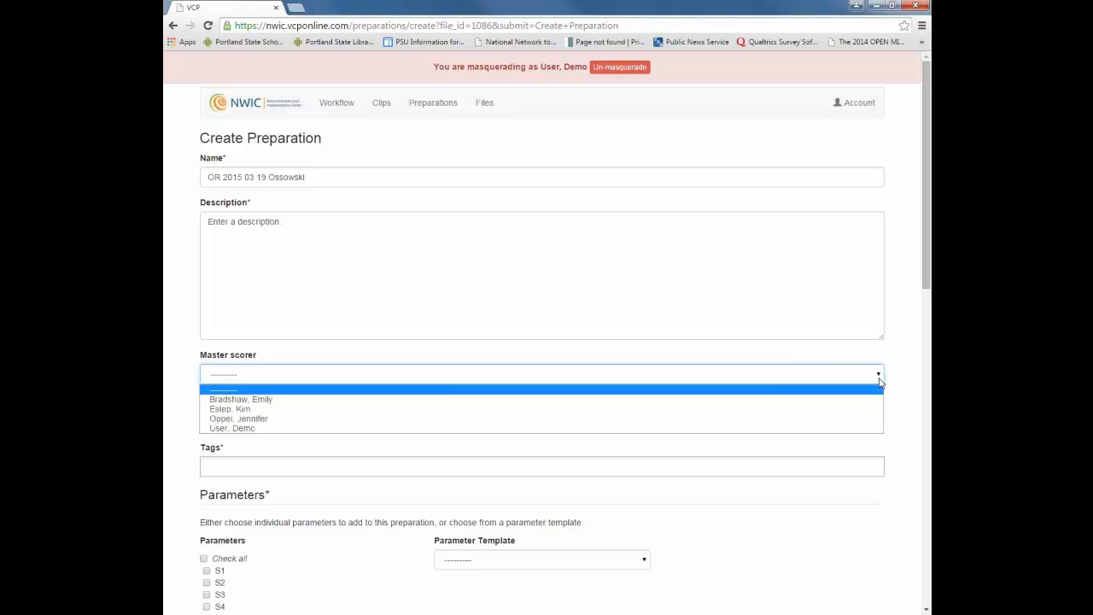
click(272, 404)
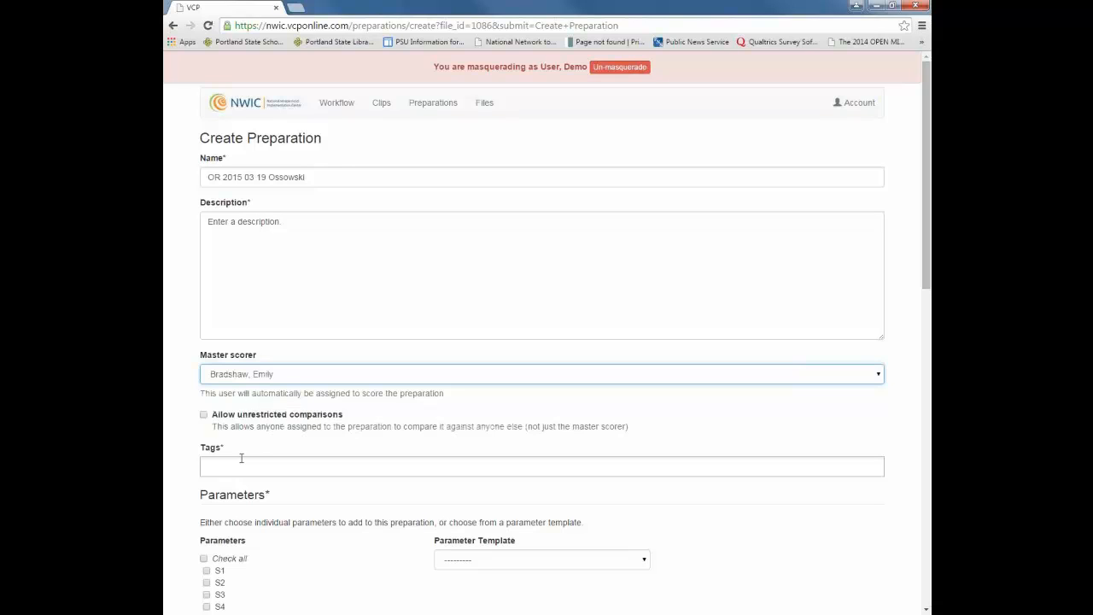
click(291, 466)
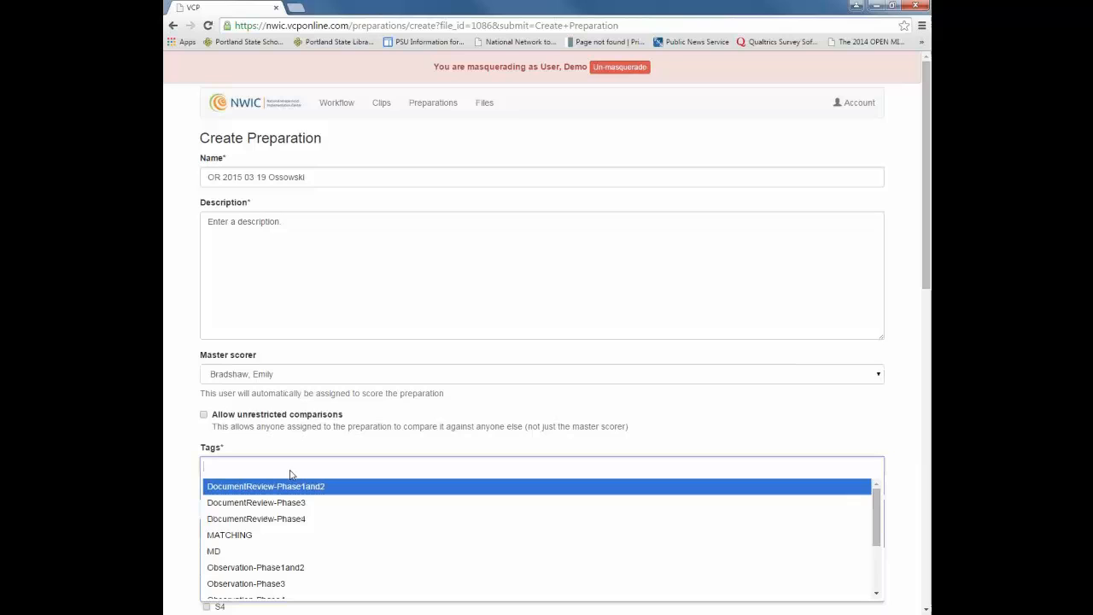
click(238, 553)
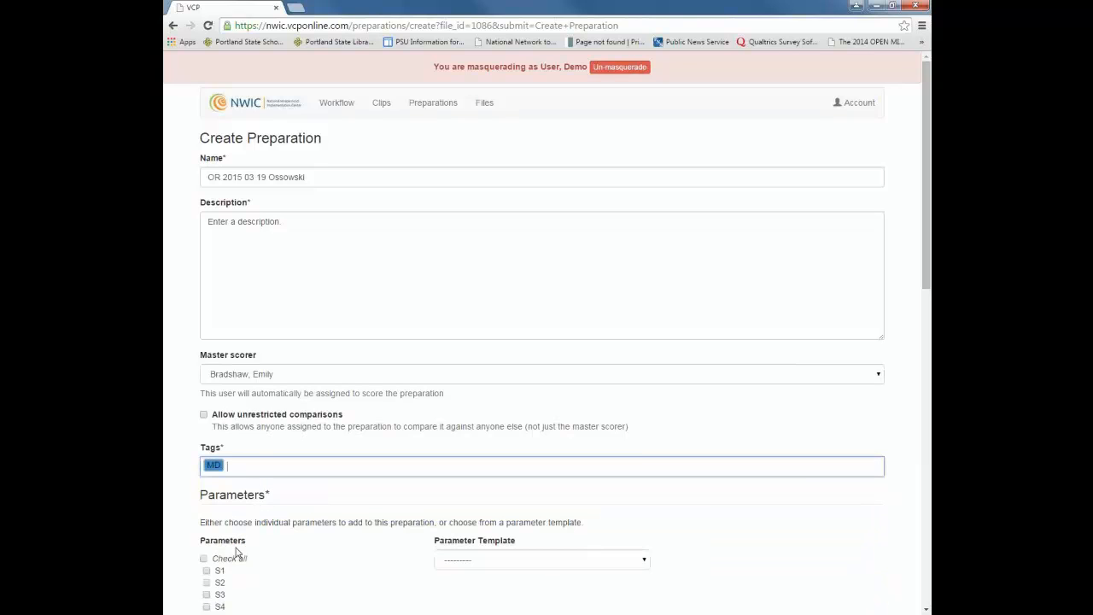
click(259, 468)
click(262, 487)
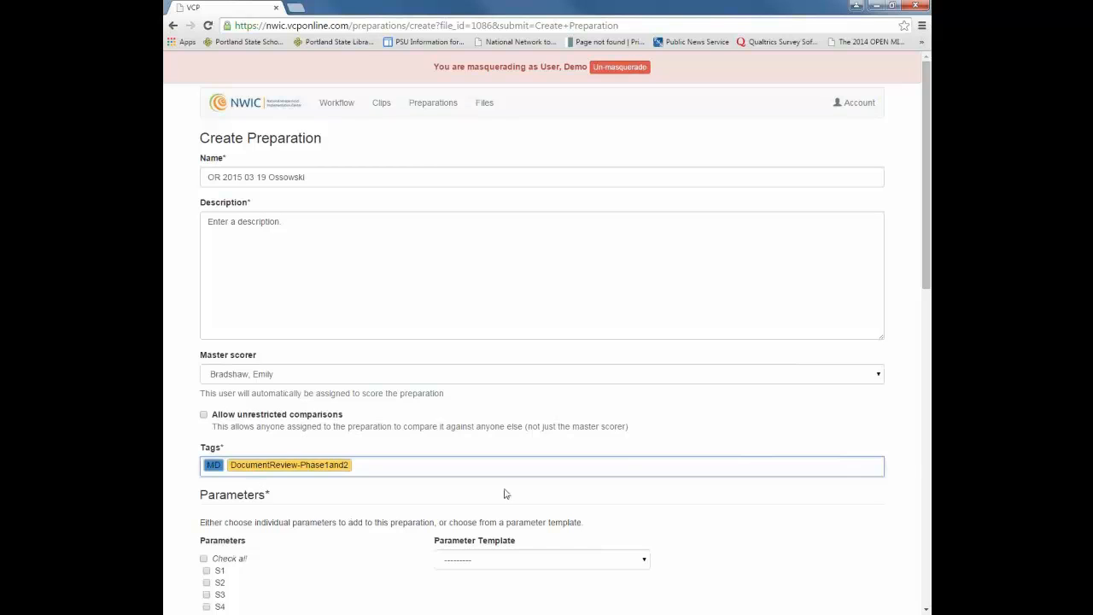
scroll(670, 412, down, 3)
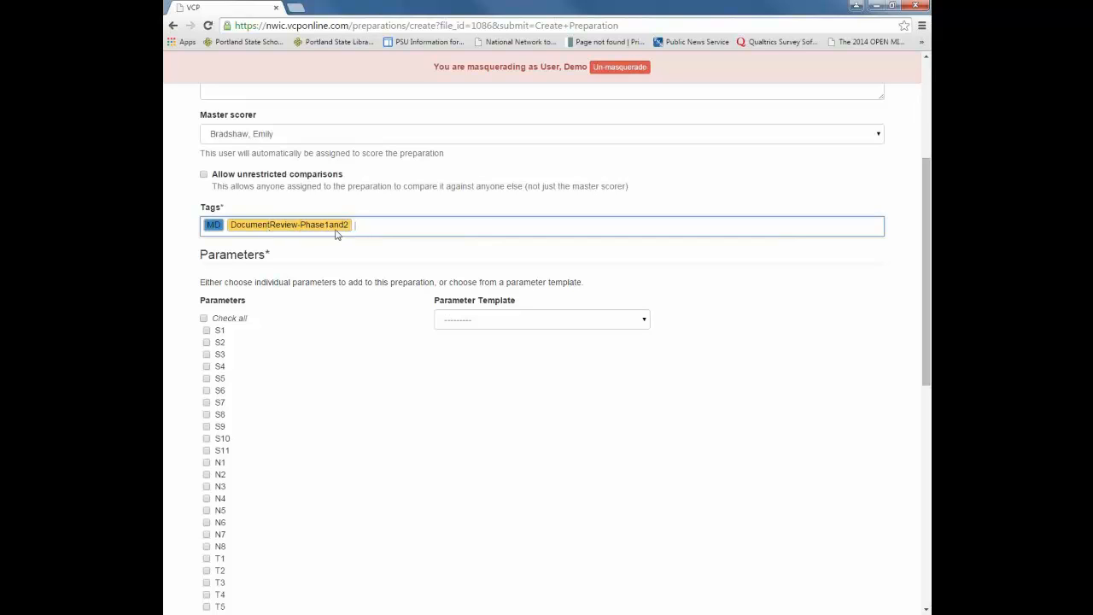
Step: Apply the DocumentReview-Phase1and2 parameter template to the preparation and submit it
scroll(304, 292, down, 1)
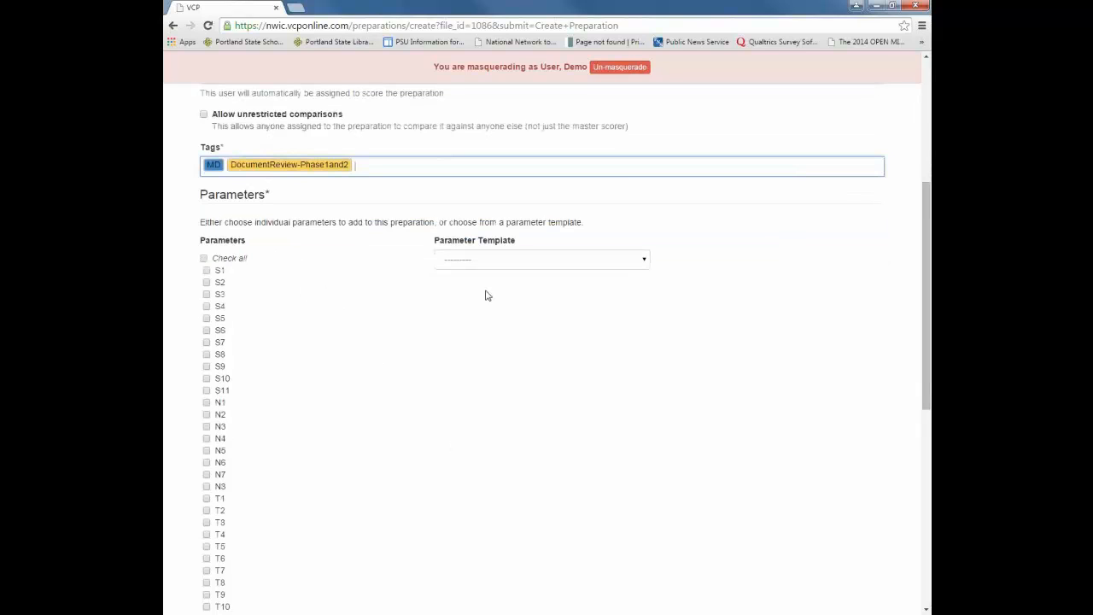
click(642, 259)
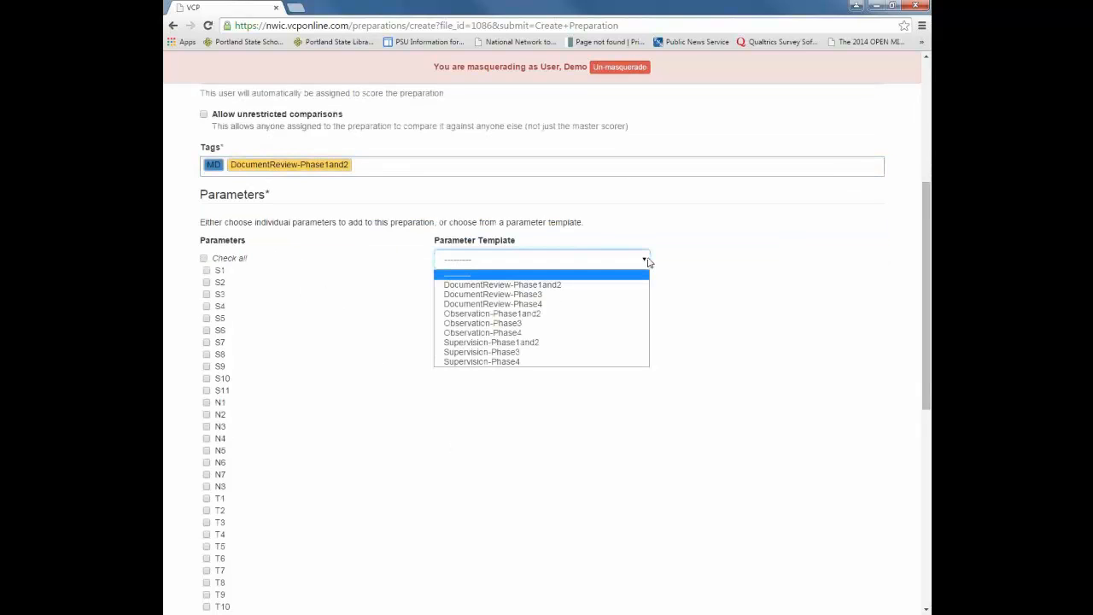
click(561, 291)
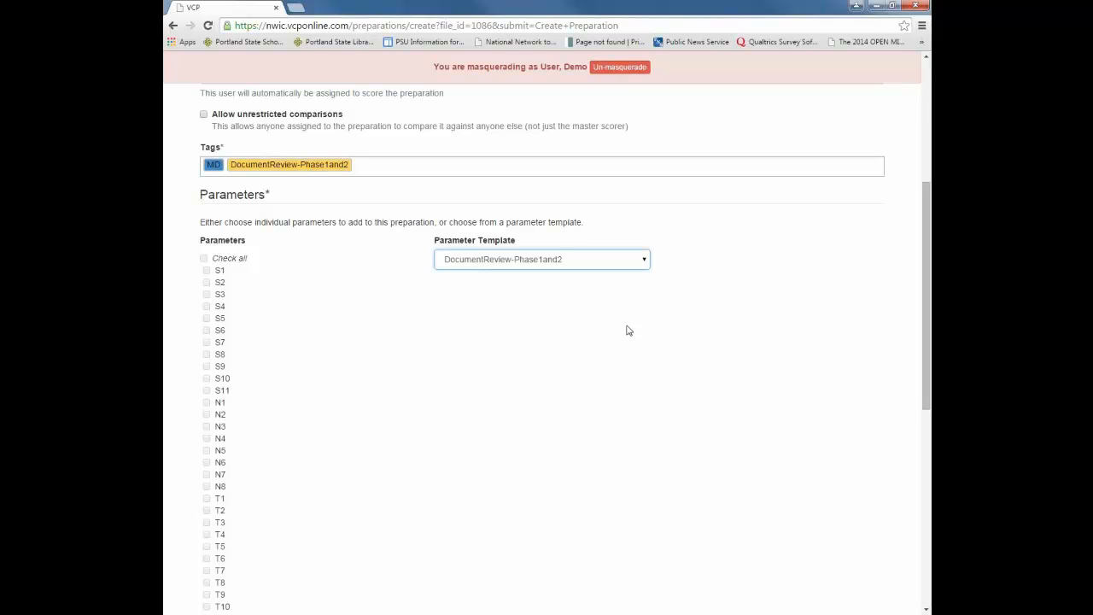
click(644, 263)
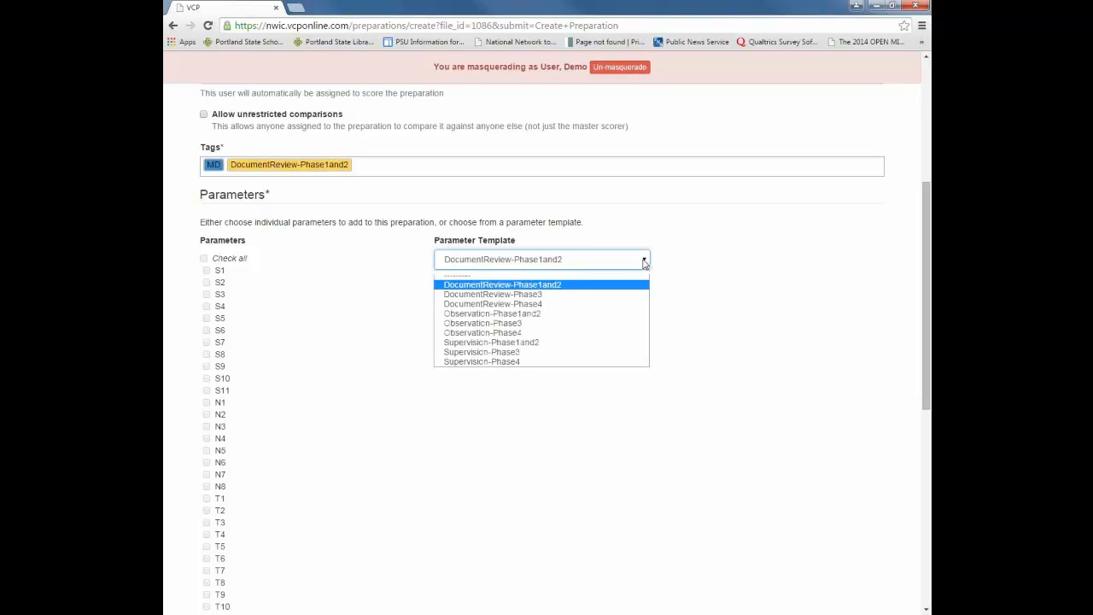
click(556, 260)
scroll(626, 318, down, 4)
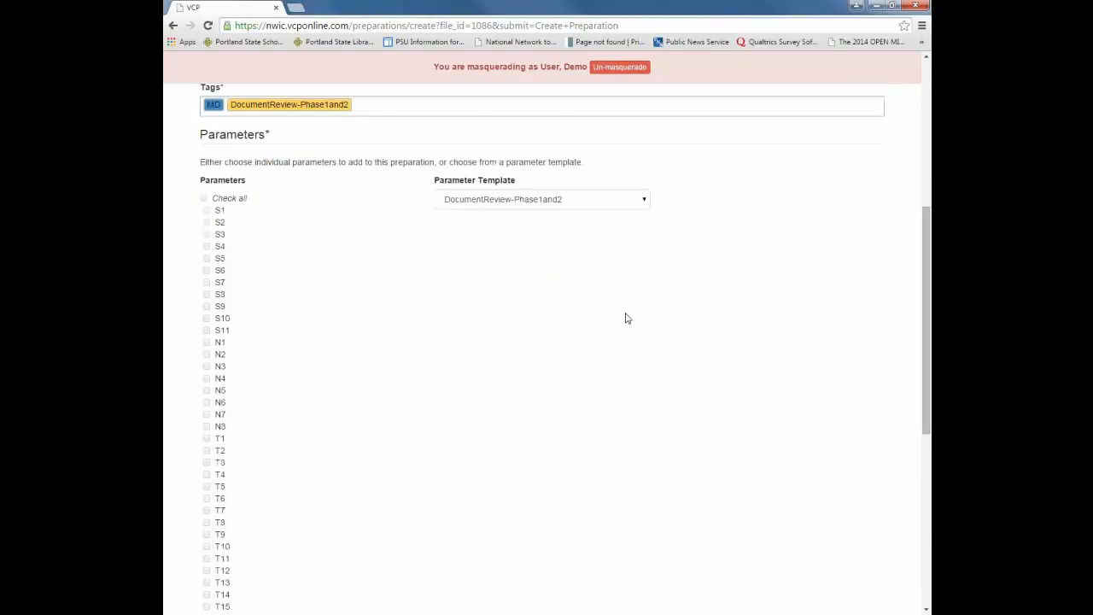
scroll(626, 318, down, 3)
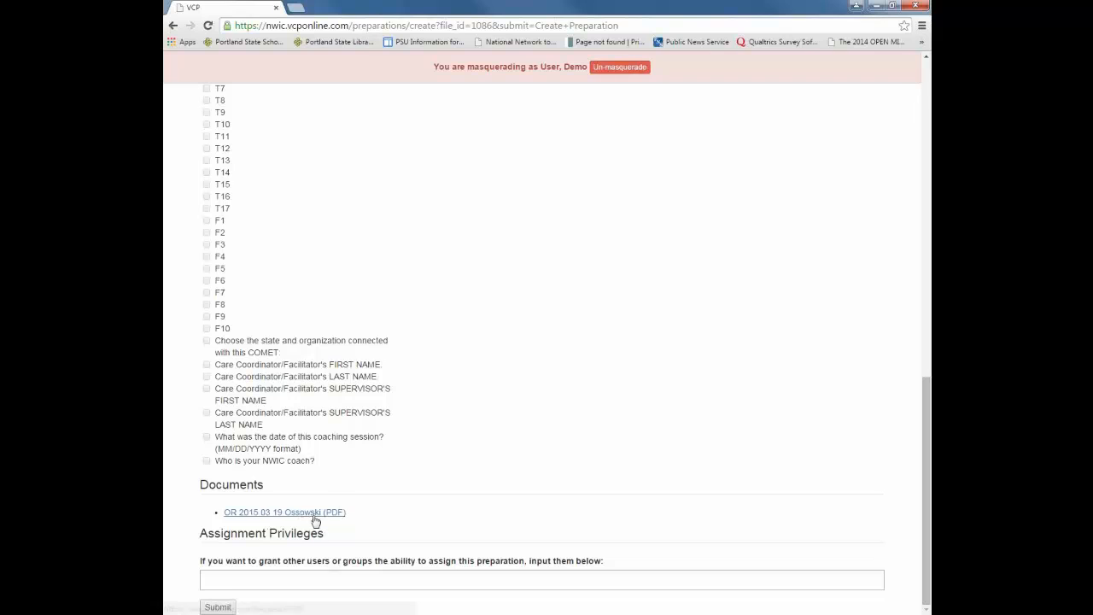
click(218, 608)
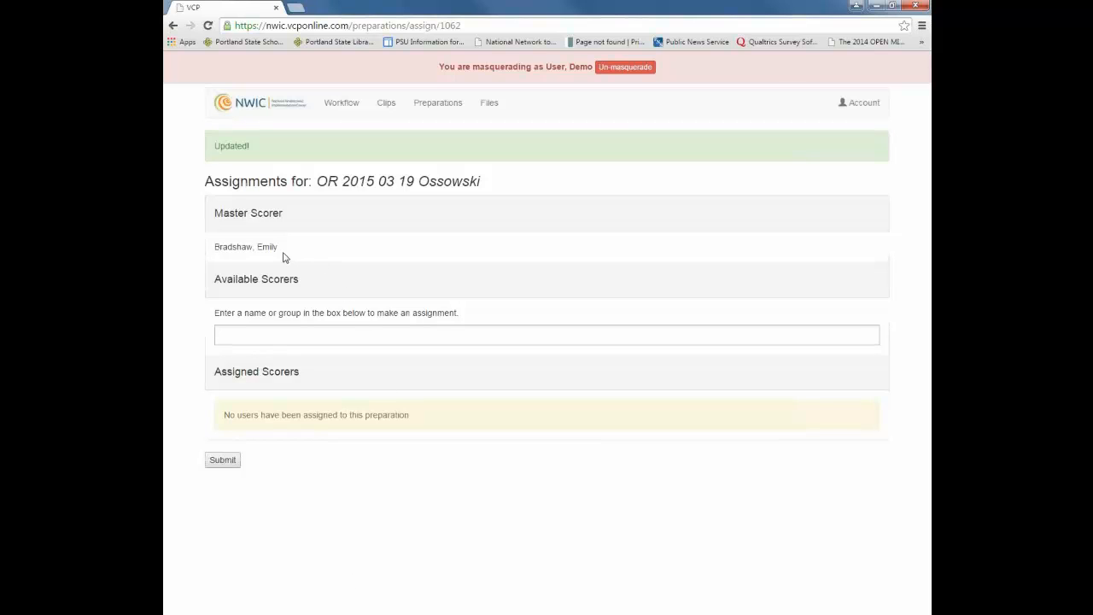
Step: Assign the demo user as a scorer for the new preparation and submit the assignment
click(278, 337)
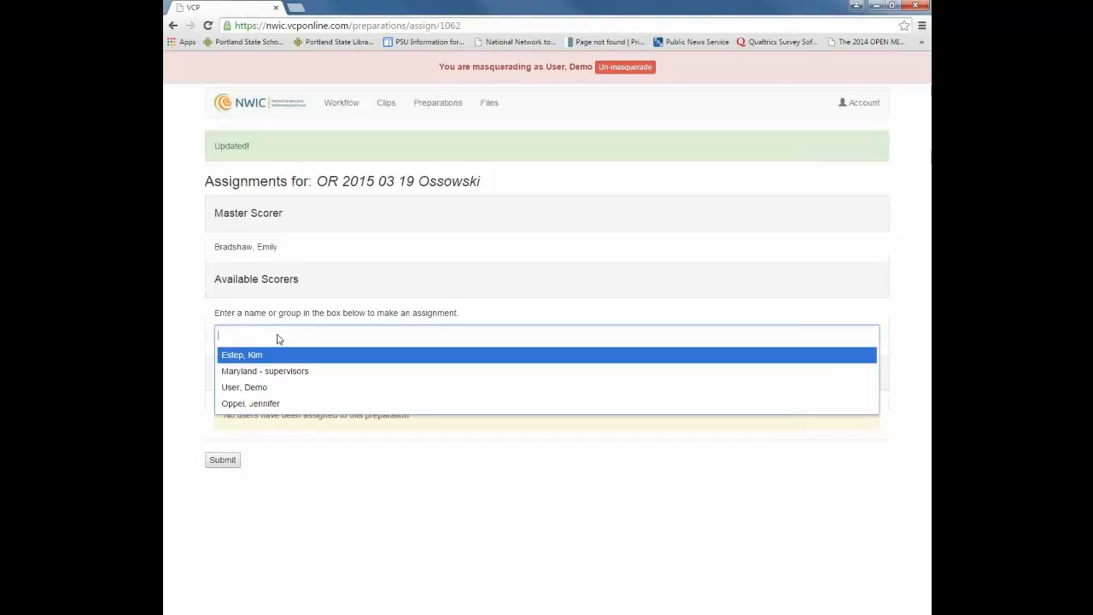
click(251, 388)
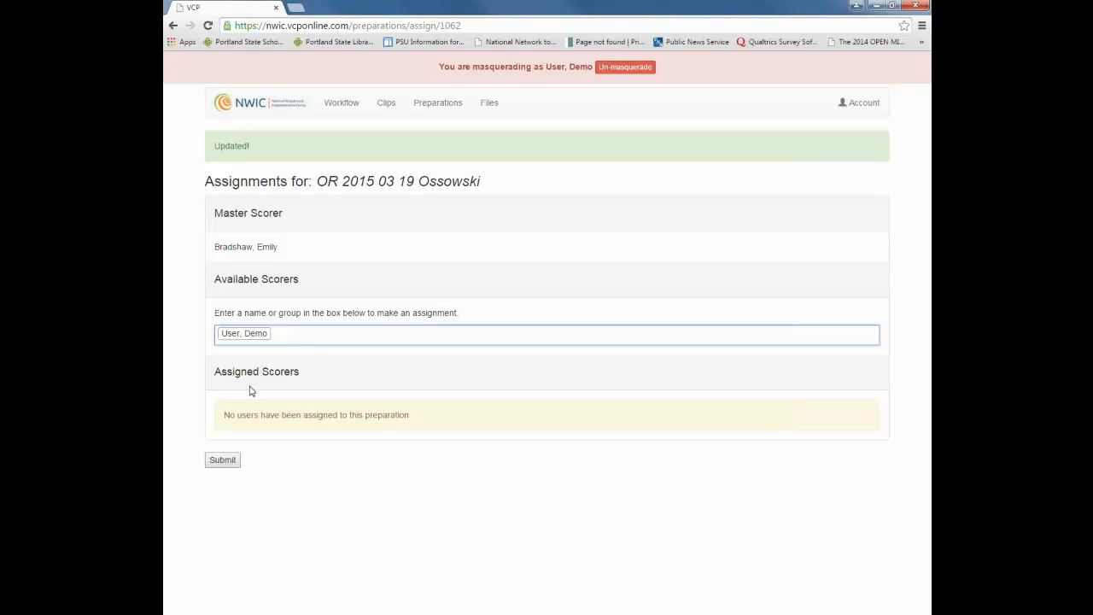
click(223, 462)
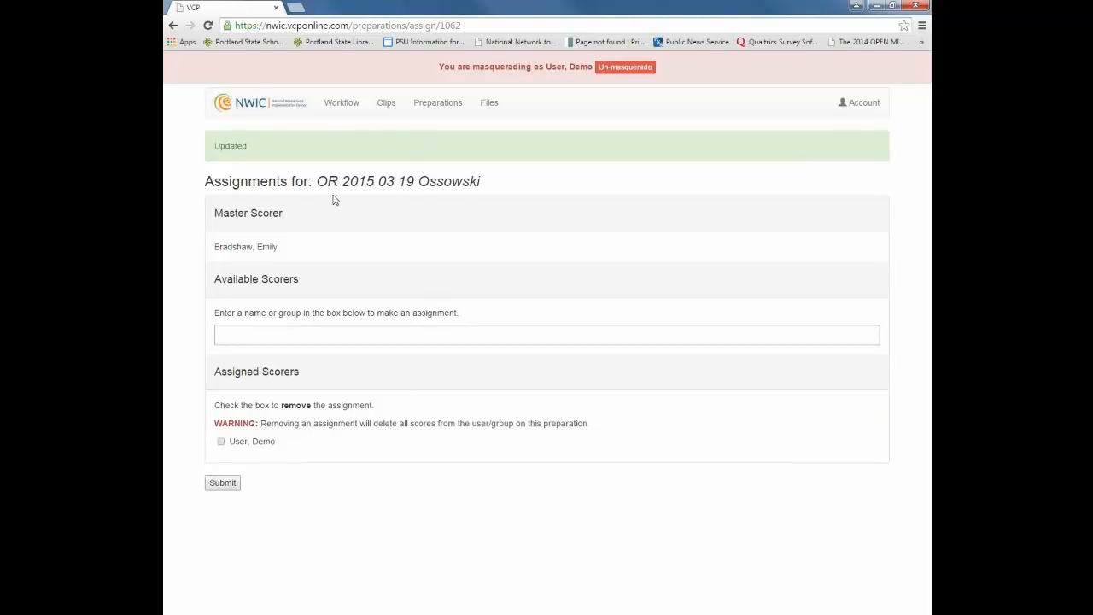
Step: Open the newly assigned OR 2015 03 19 preparation from the workflow for scoring and view its attached PDF
click(352, 103)
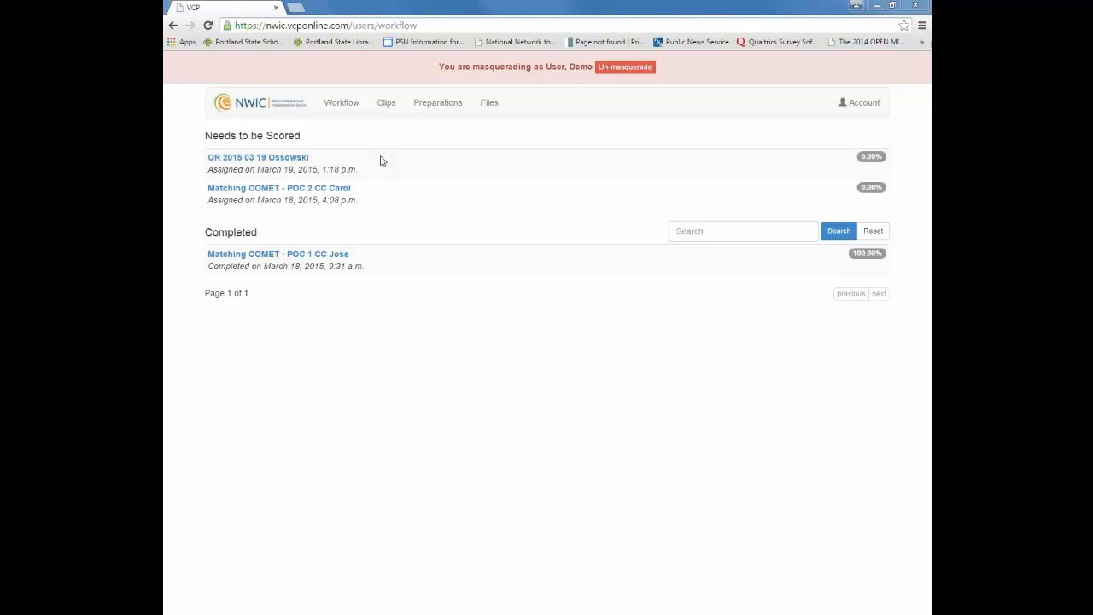
click(304, 161)
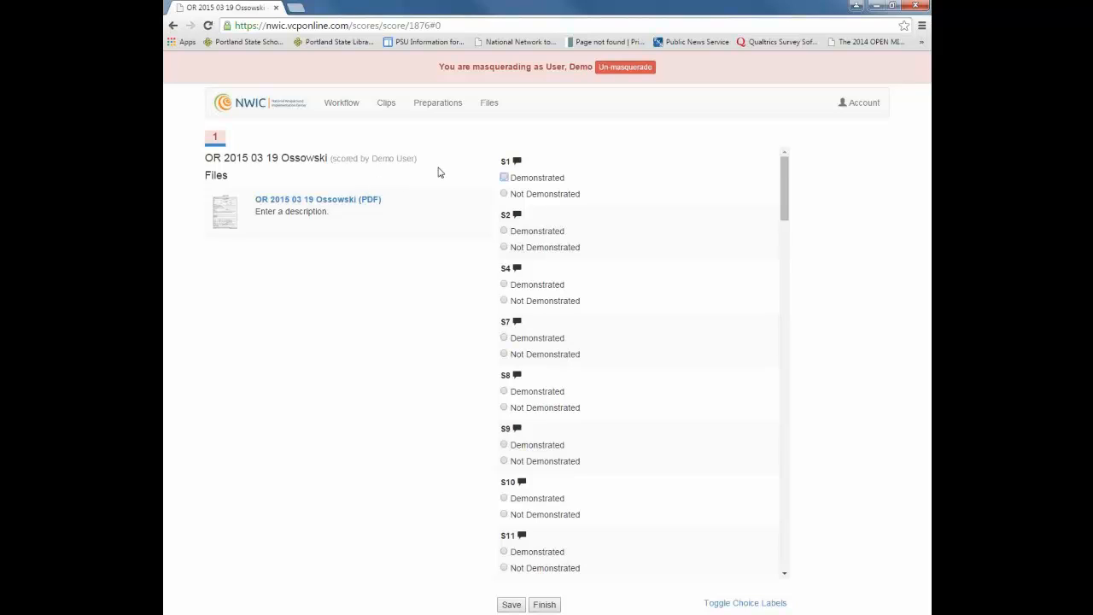
click(349, 201)
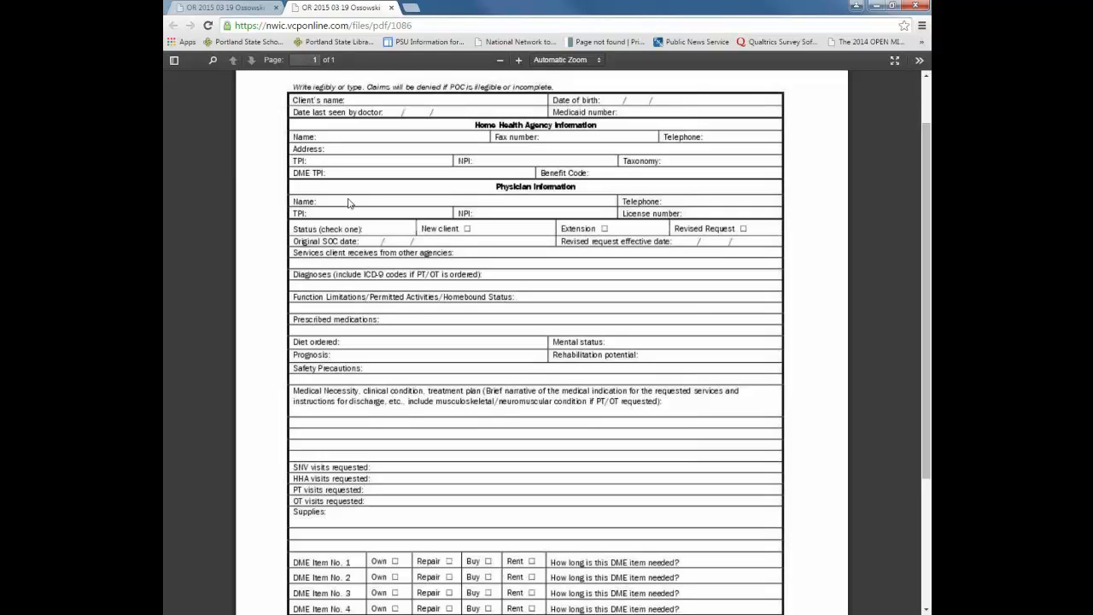
click(205, 7)
click(348, 7)
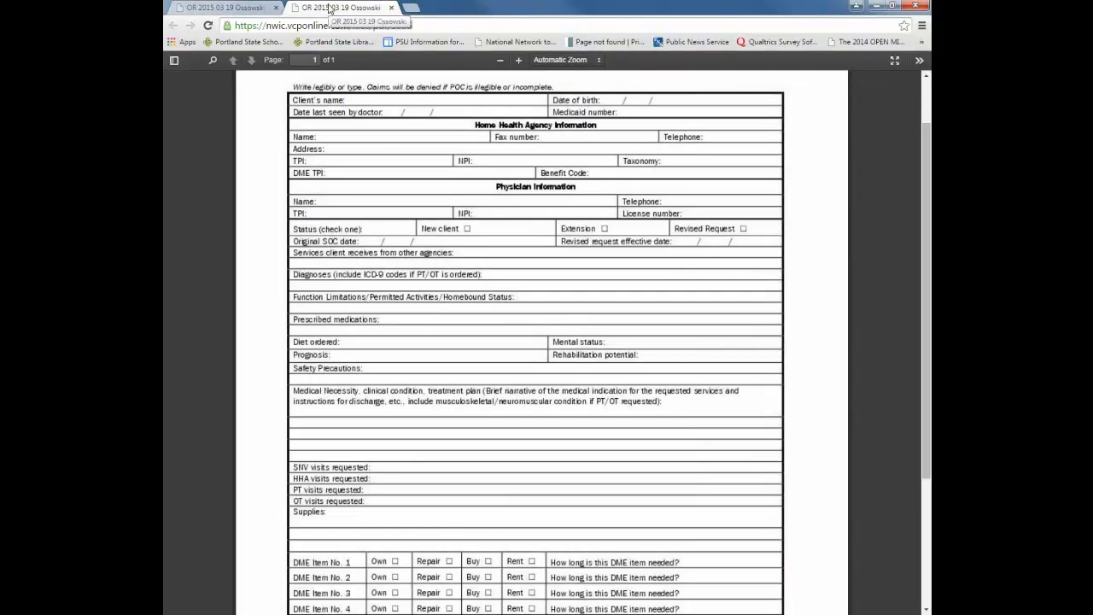
Step: Detach the plan of care PDF into its own smaller window and place it beside the scoring form
drag(329, 8, 290, 8)
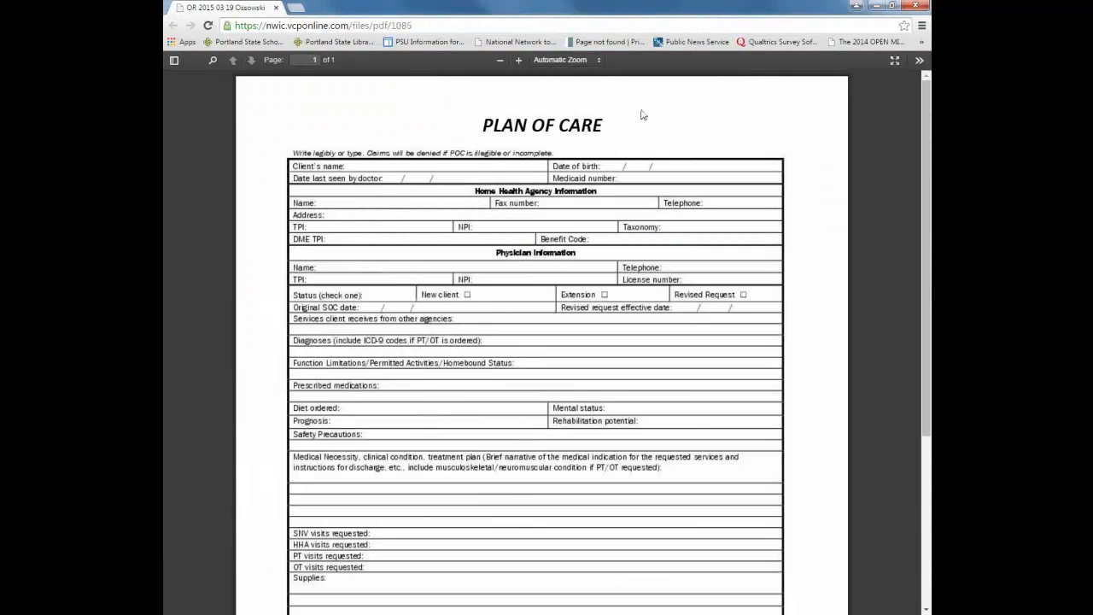
click(893, 6)
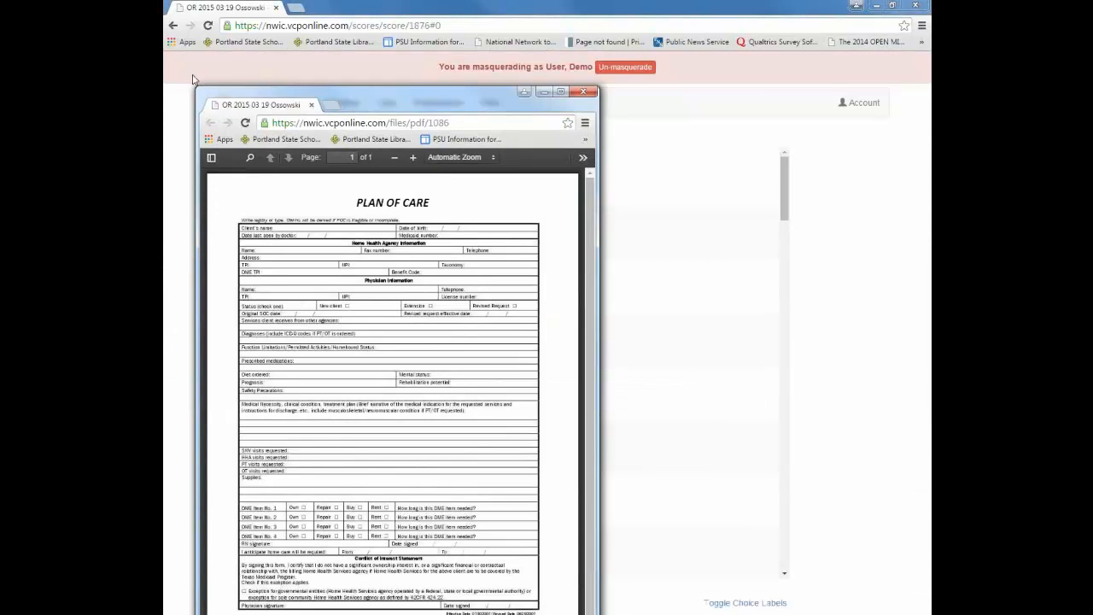
drag(195, 86, 258, 104)
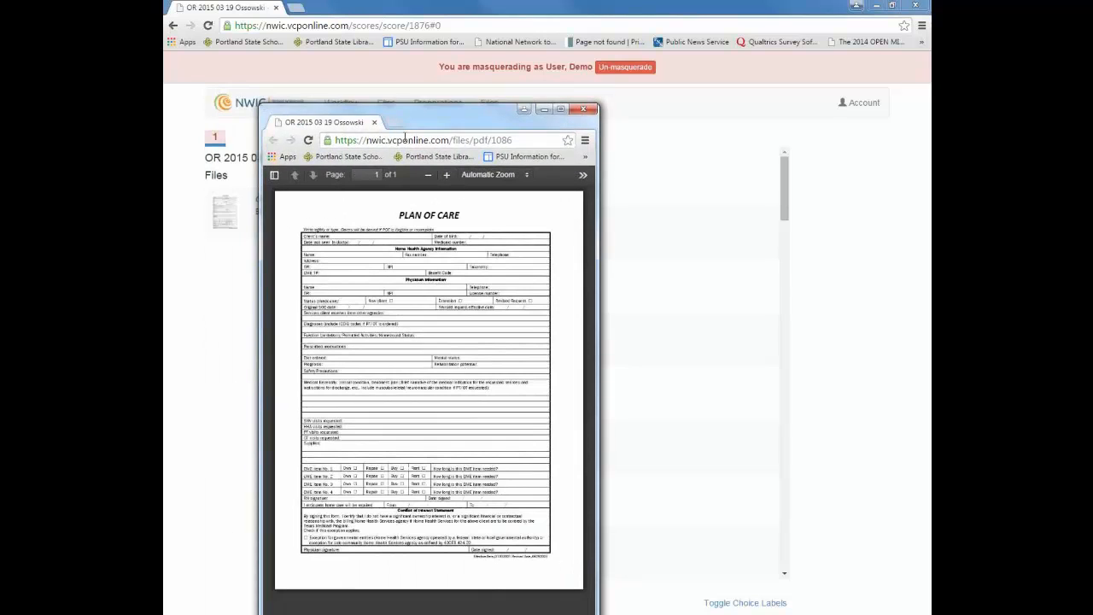
drag(456, 115, 354, 66)
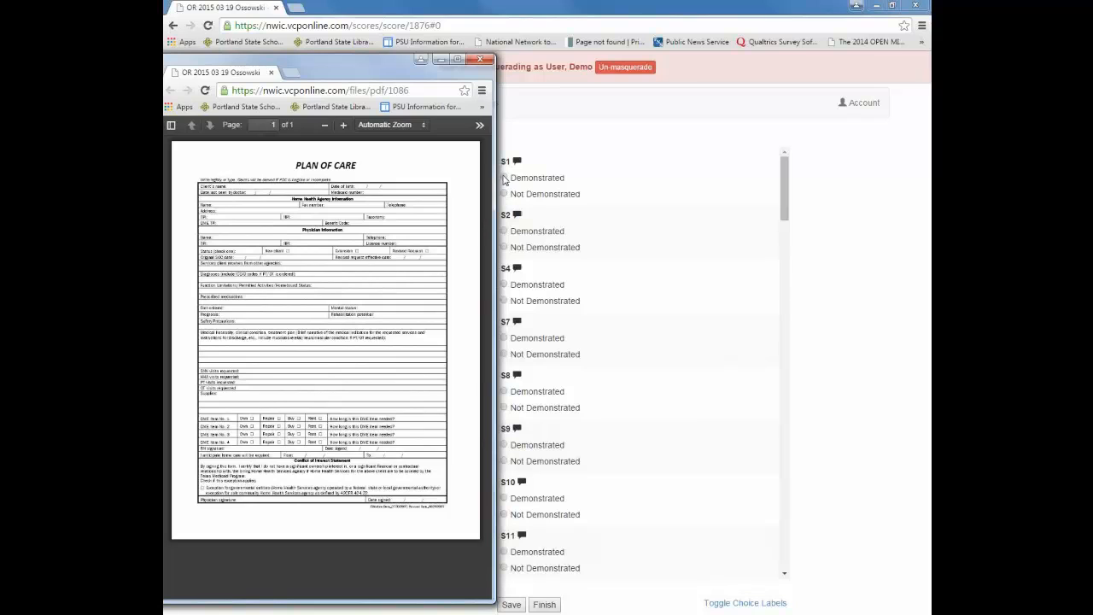
Step: Score item S1 as Demonstrated and switch between the scoring form and the PDF window
click(504, 177)
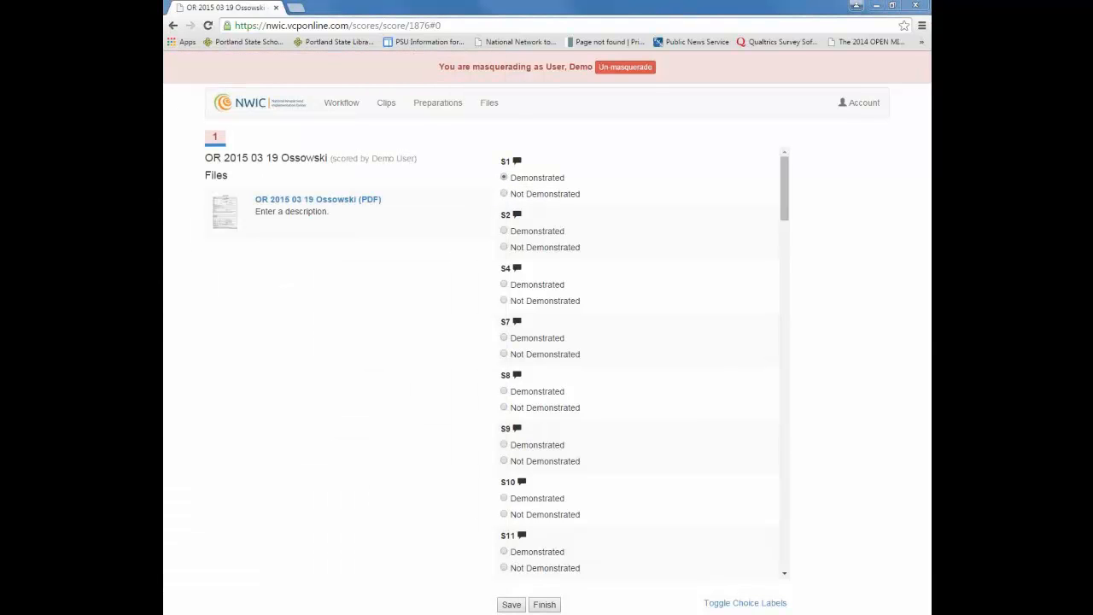
key(alt+Tab)
click(586, 174)
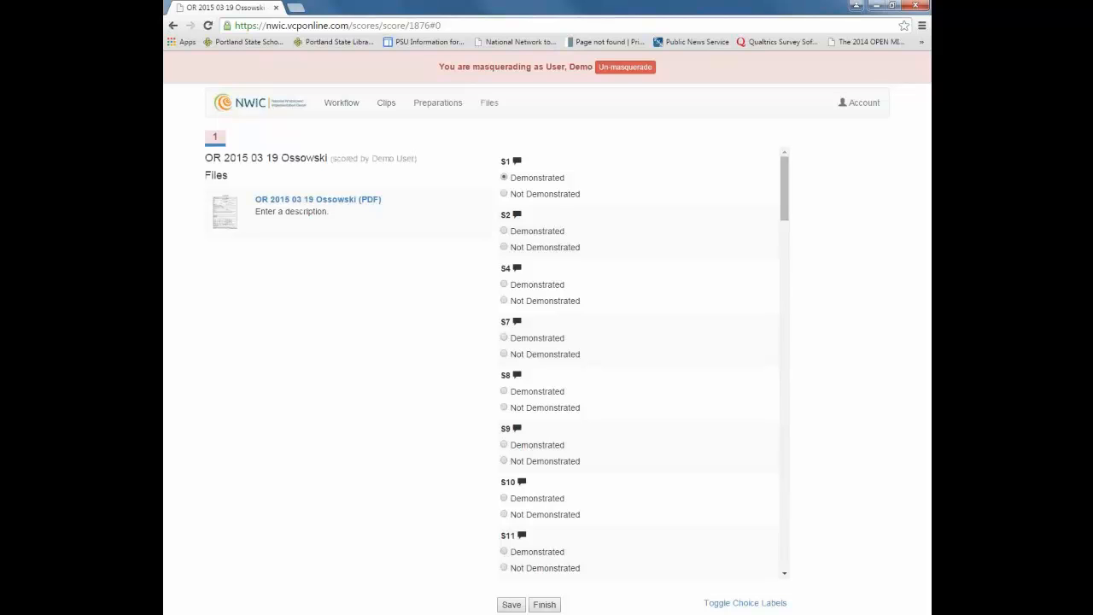
key(alt+Tab)
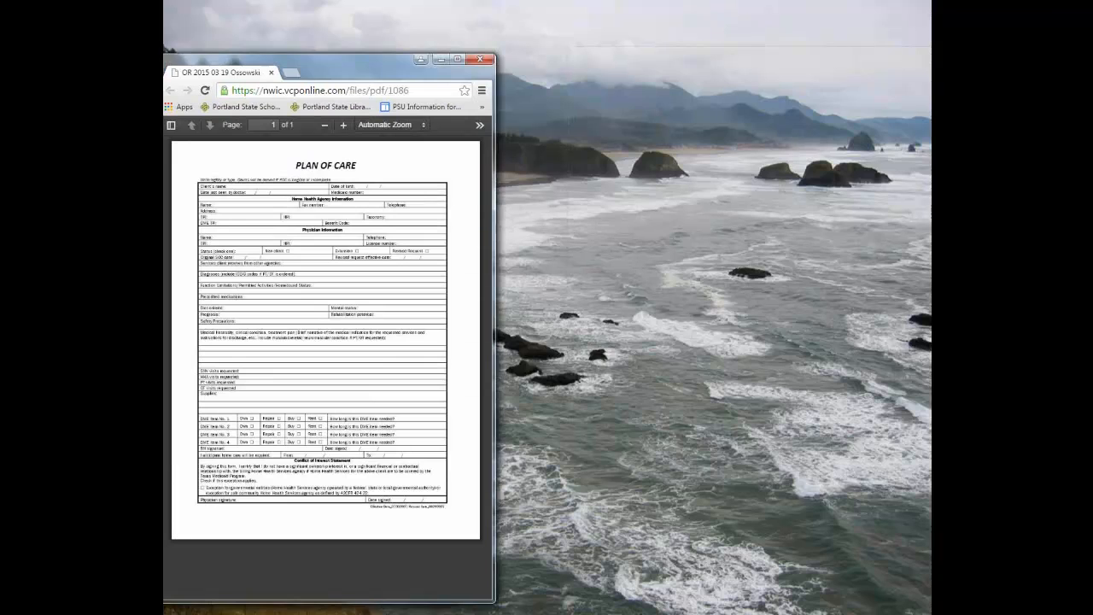
Step: Merge the PDF window back into the scoring browser window as a second tab and return to the scoring form
drag(367, 68, 509, 19)
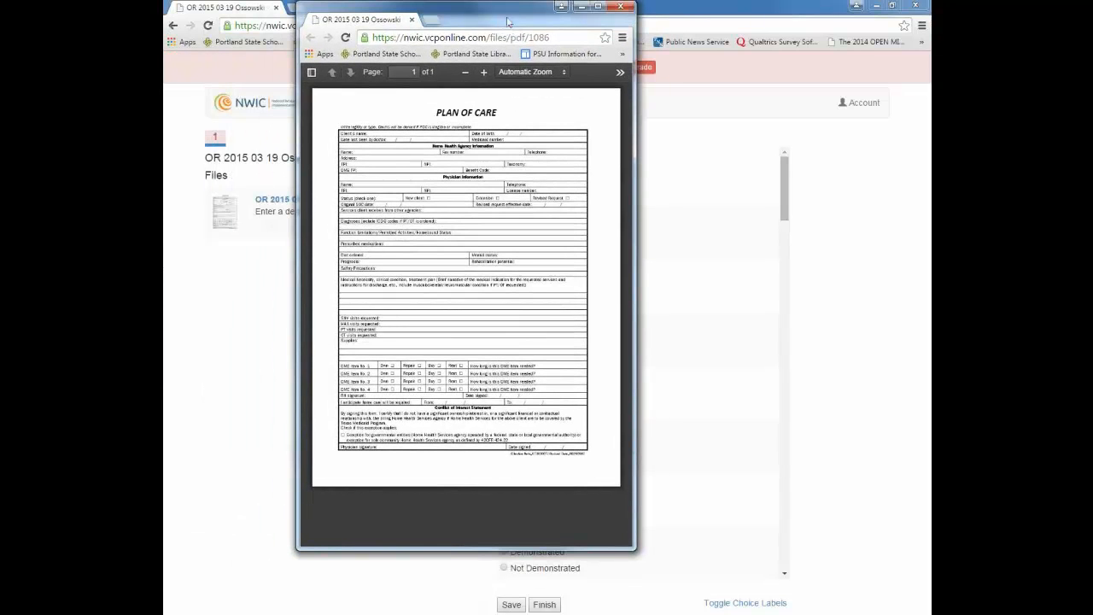
drag(400, 19, 717, 9)
click(256, 6)
click(327, 7)
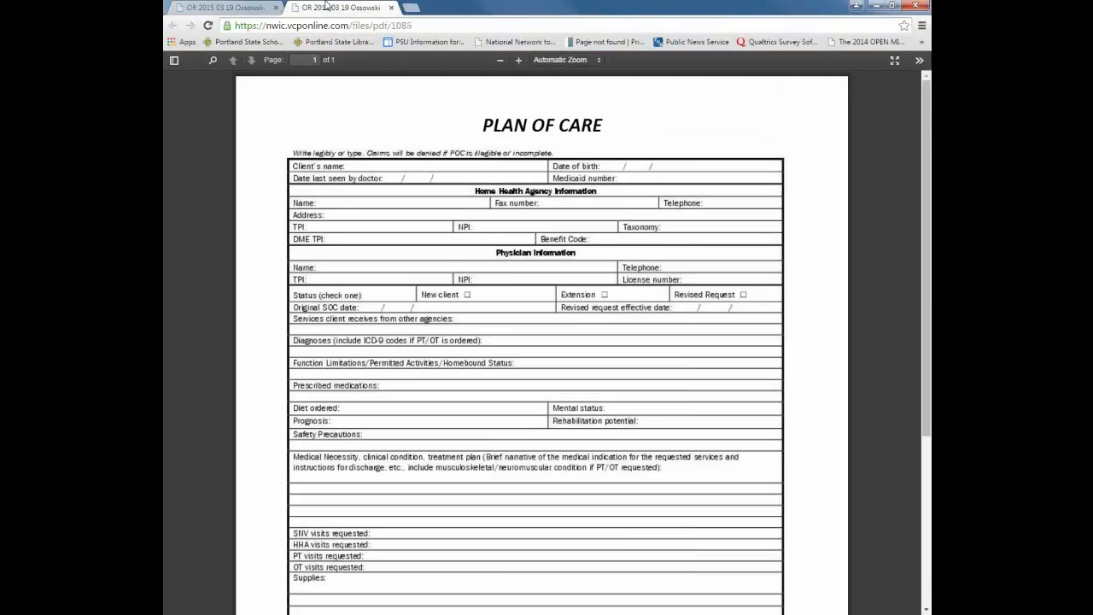
click(218, 7)
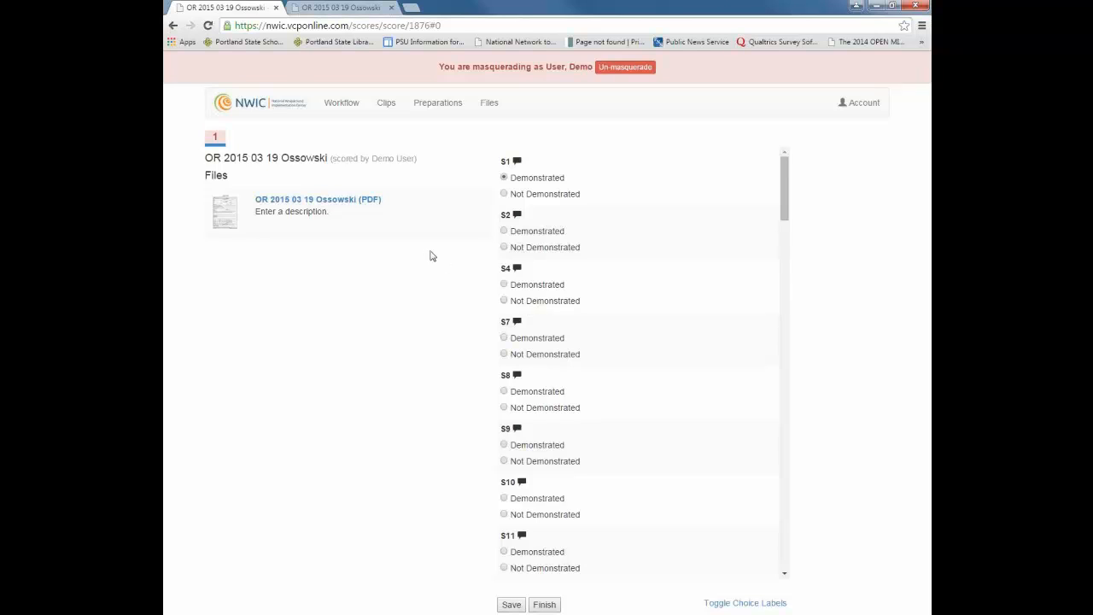
Step: Score item S2 as Demonstrated and items S4 and S7 as Not Demonstrated
click(504, 231)
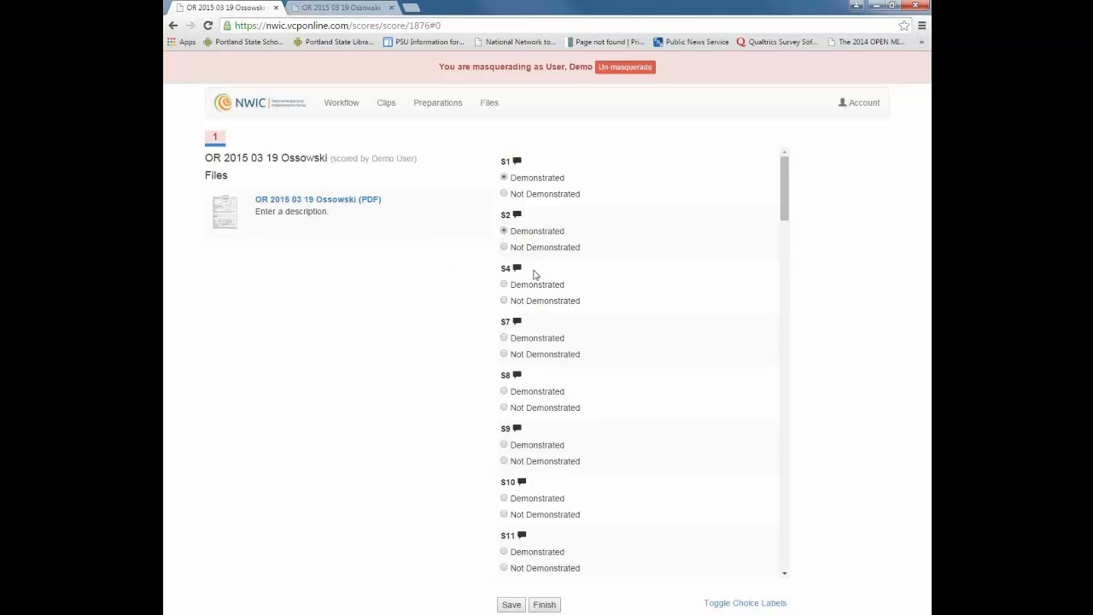
click(504, 302)
click(504, 354)
Step: Add the comment "I thought this was done well because..." to item S1 and save the scores
click(517, 163)
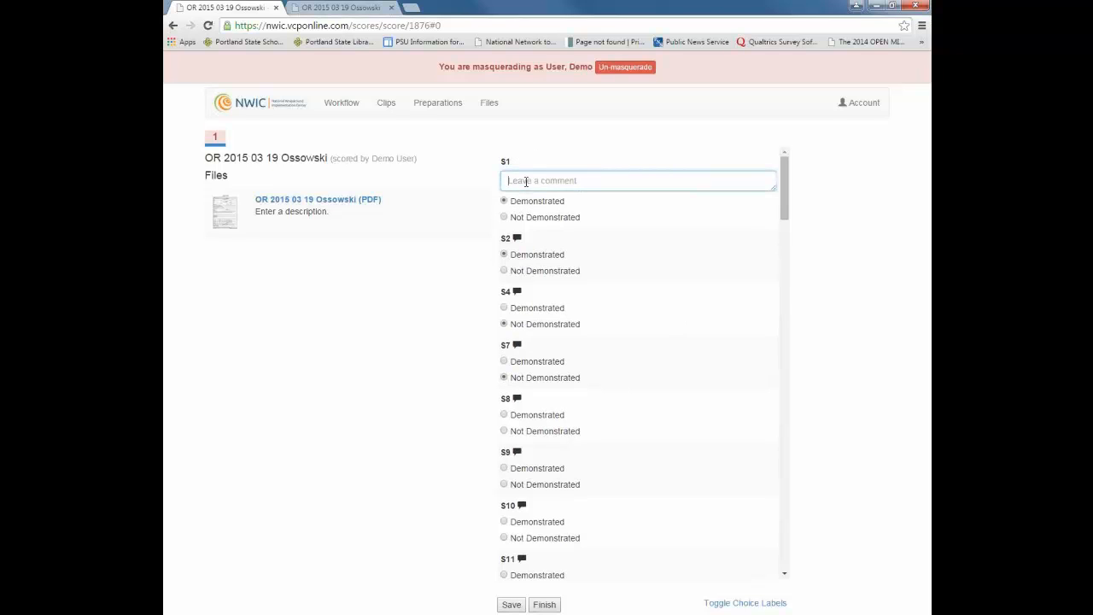
text(I thought this was done well because...)
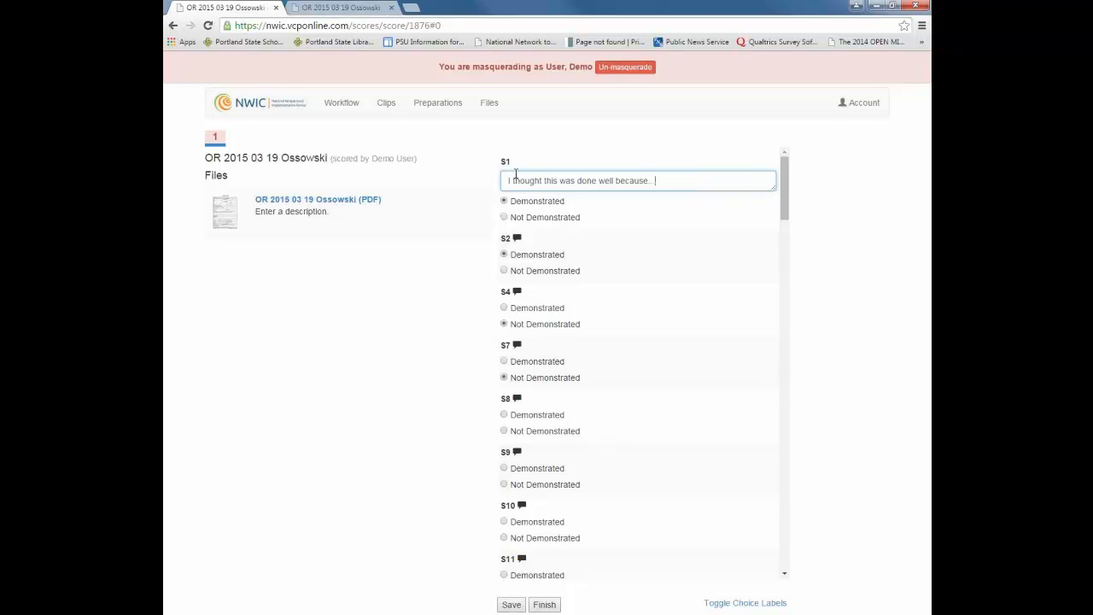
mouse_move(509, 167)
click(511, 605)
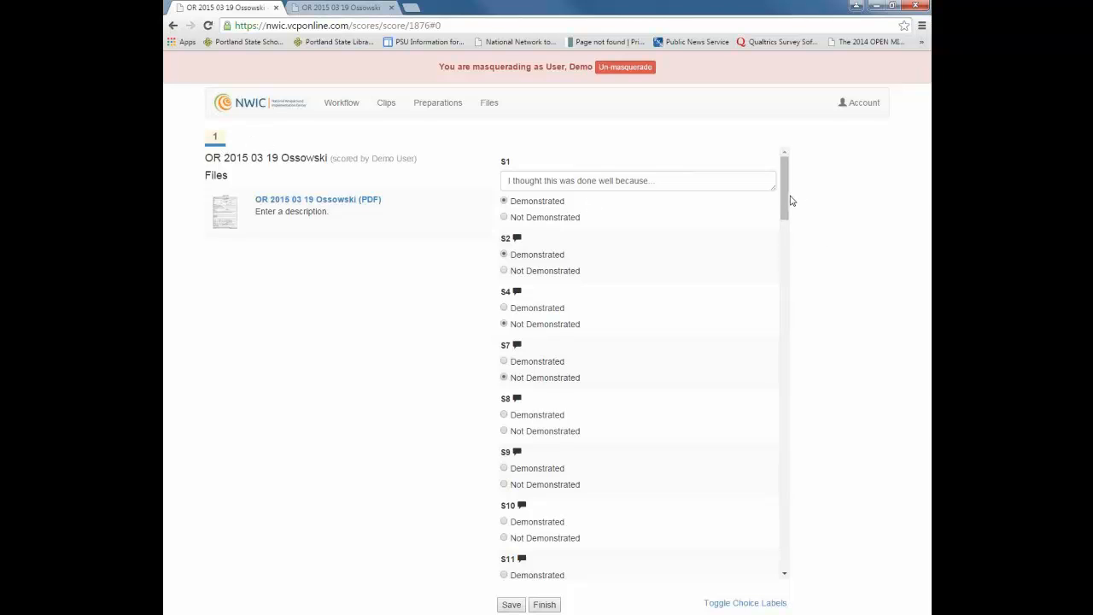
Step: Fill in the care coordinator/facilitator's first name in the scoring form
drag(786, 205, 786, 367)
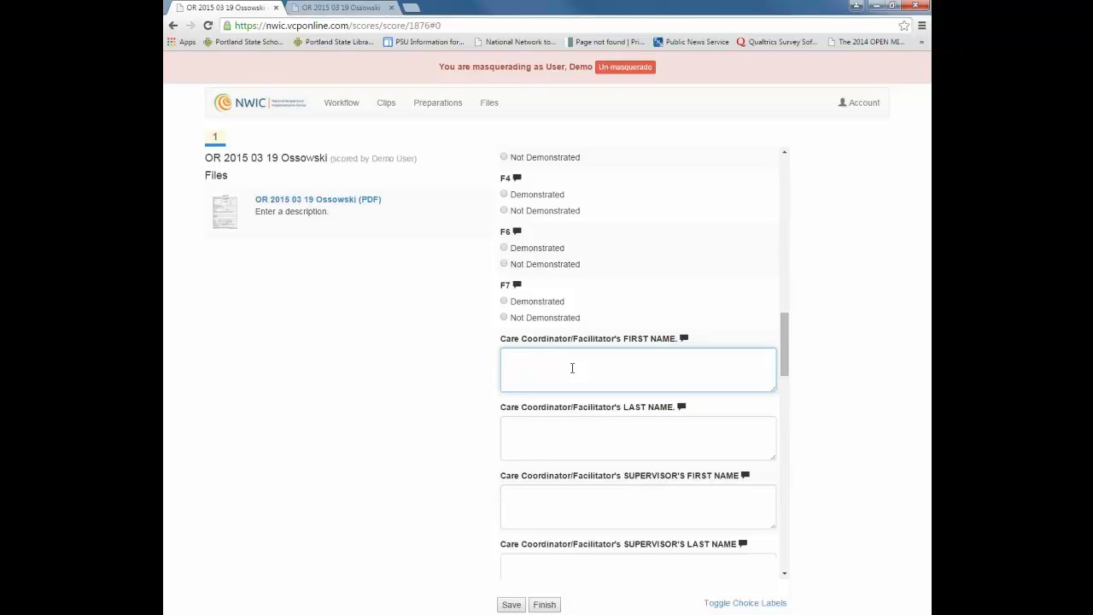
text(Mark)
click(565, 449)
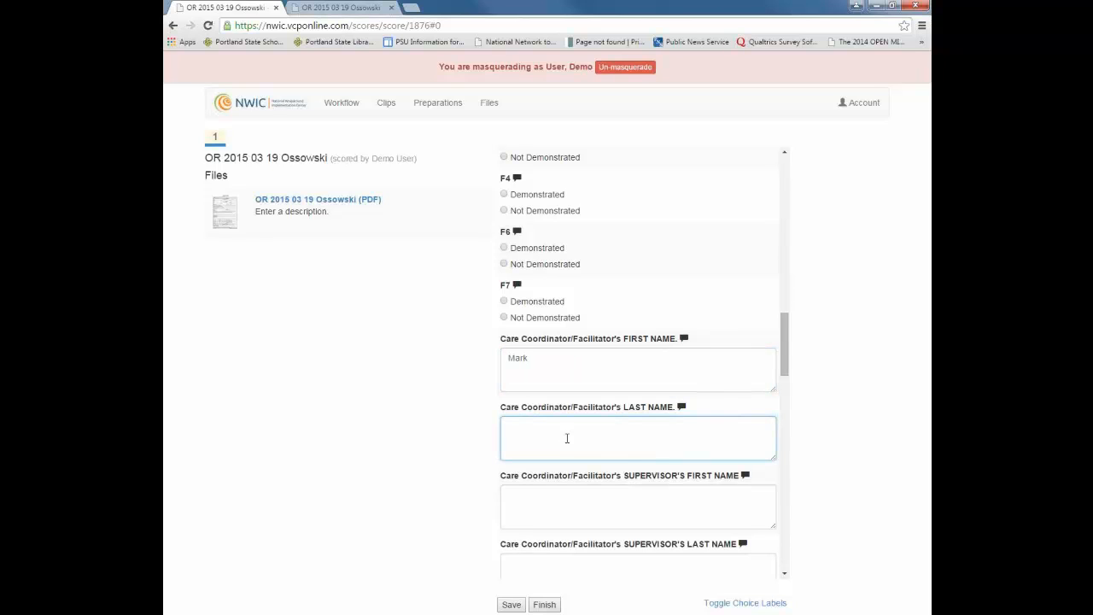
Step: Save the scoring form, finish it, and confirm the final submission of the scores
drag(788, 344, 799, 205)
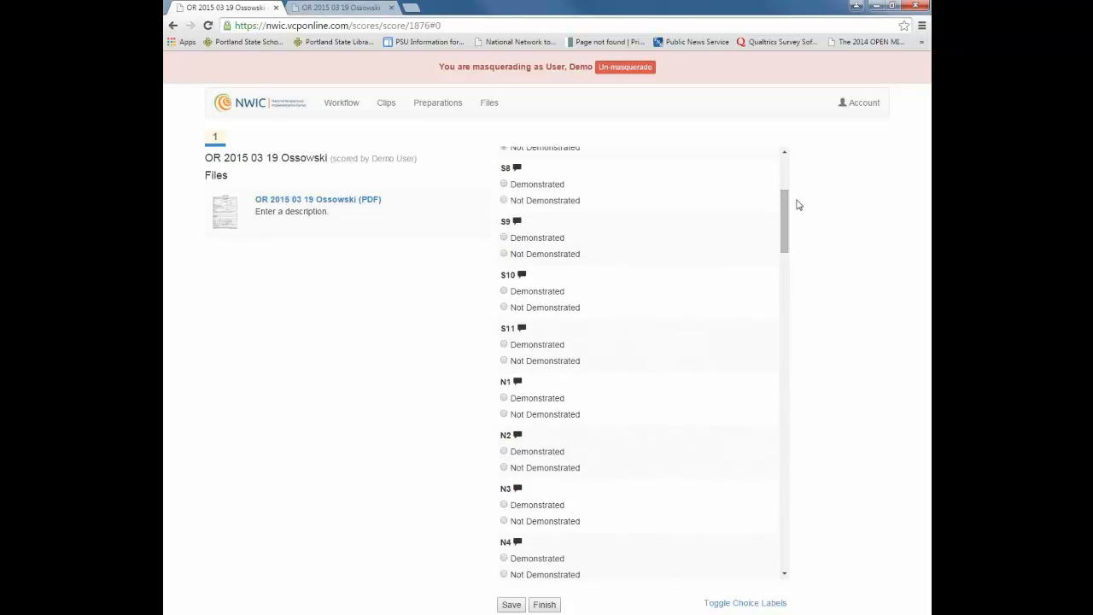
drag(786, 232, 784, 547)
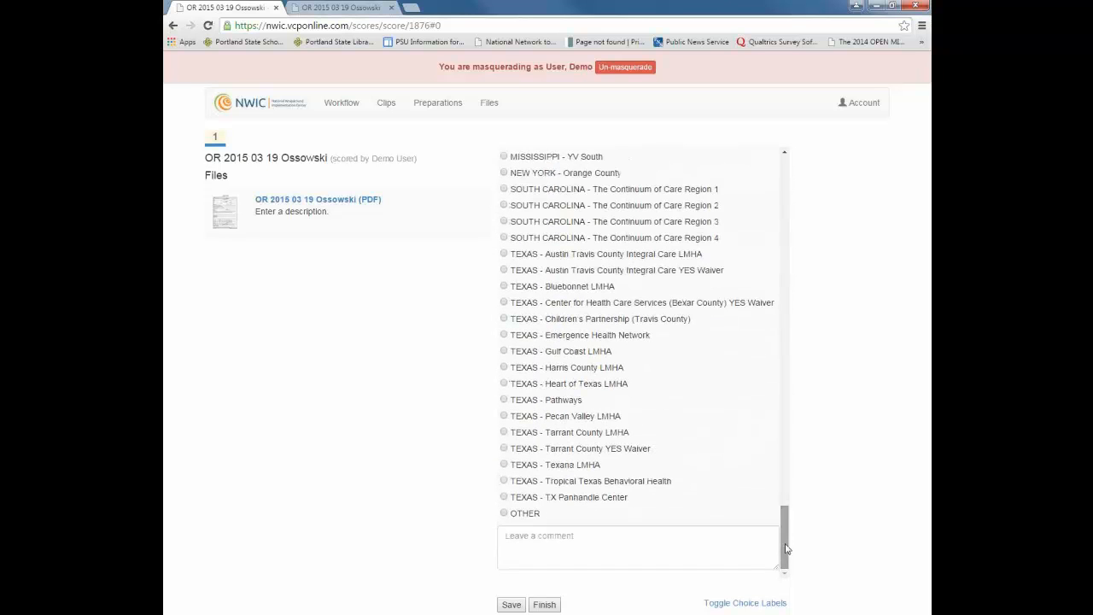
click(510, 605)
click(544, 605)
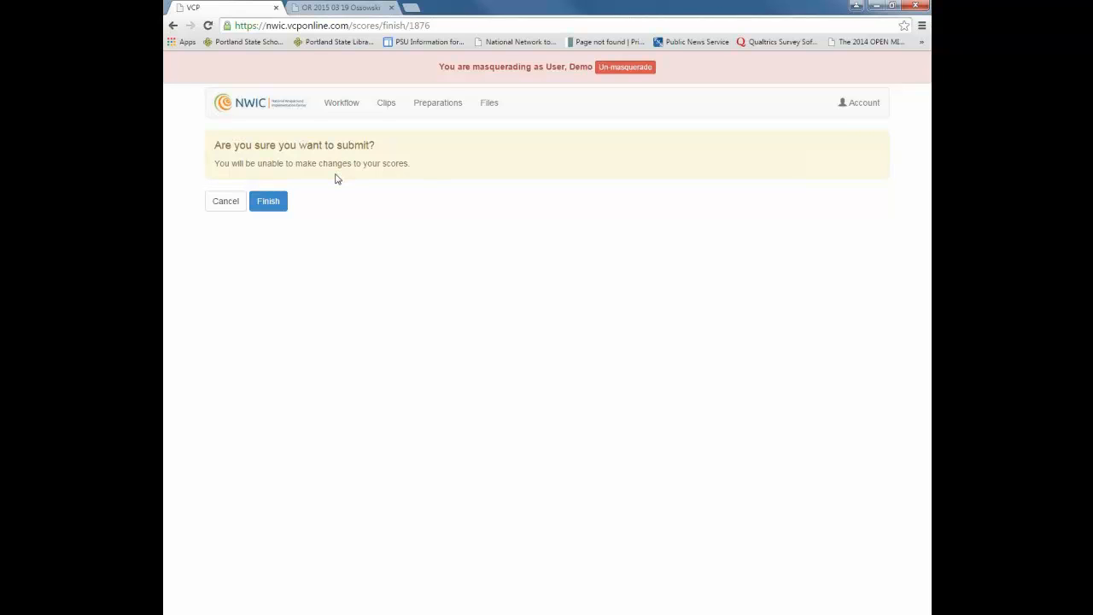
click(268, 200)
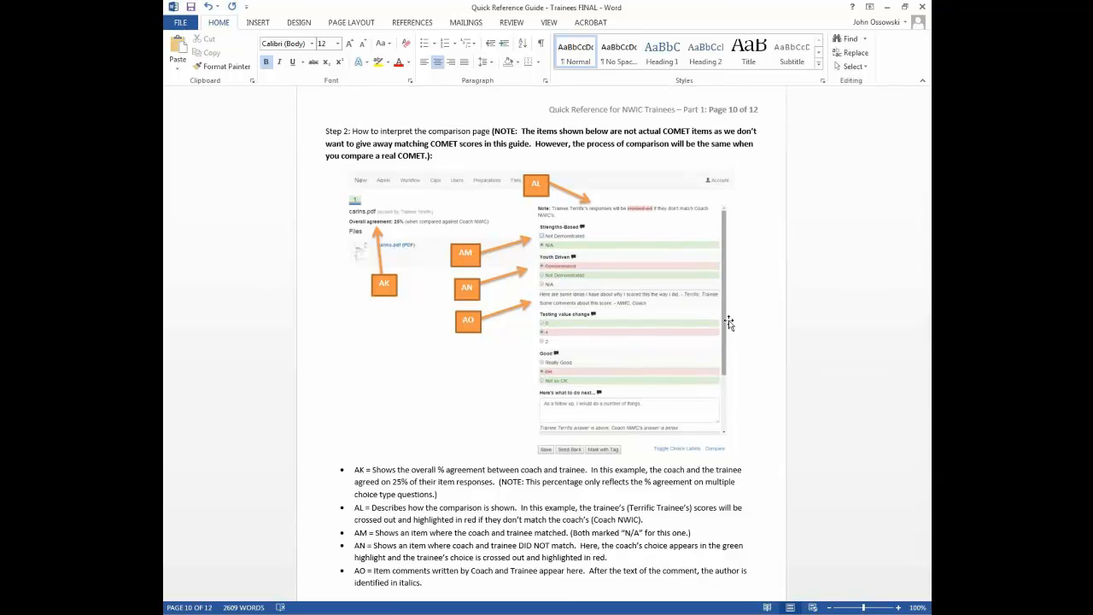
Step: In the Word Quick Reference Guide, enlarge page 10 to 150% and examine how to interpret the comparison page
click(899, 608)
click(899, 609)
click(899, 608)
click(899, 608)
click(898, 608)
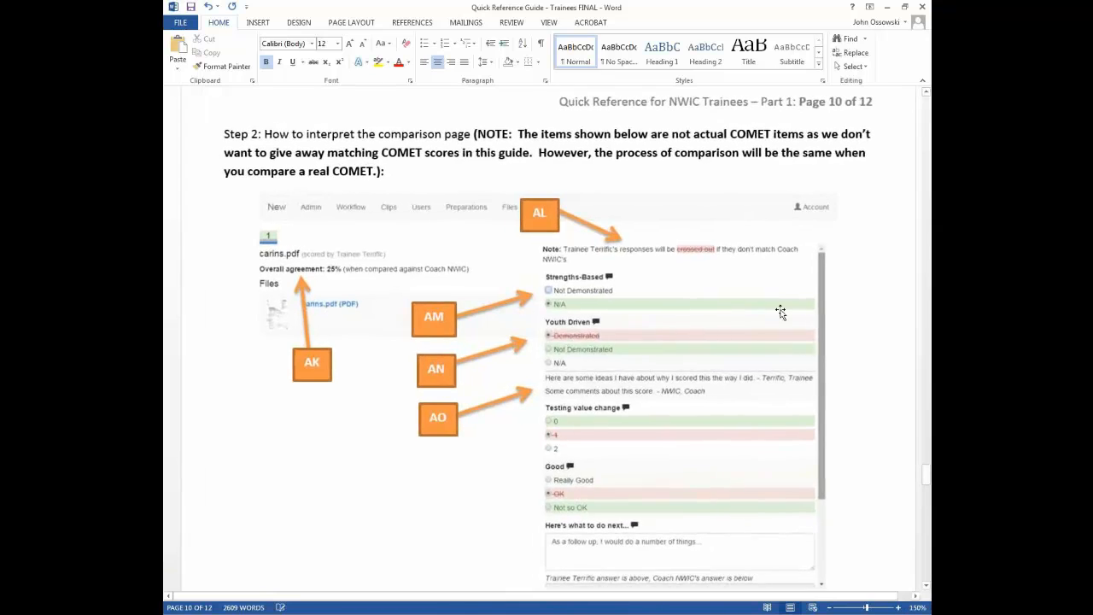
scroll(780, 313, down, 2)
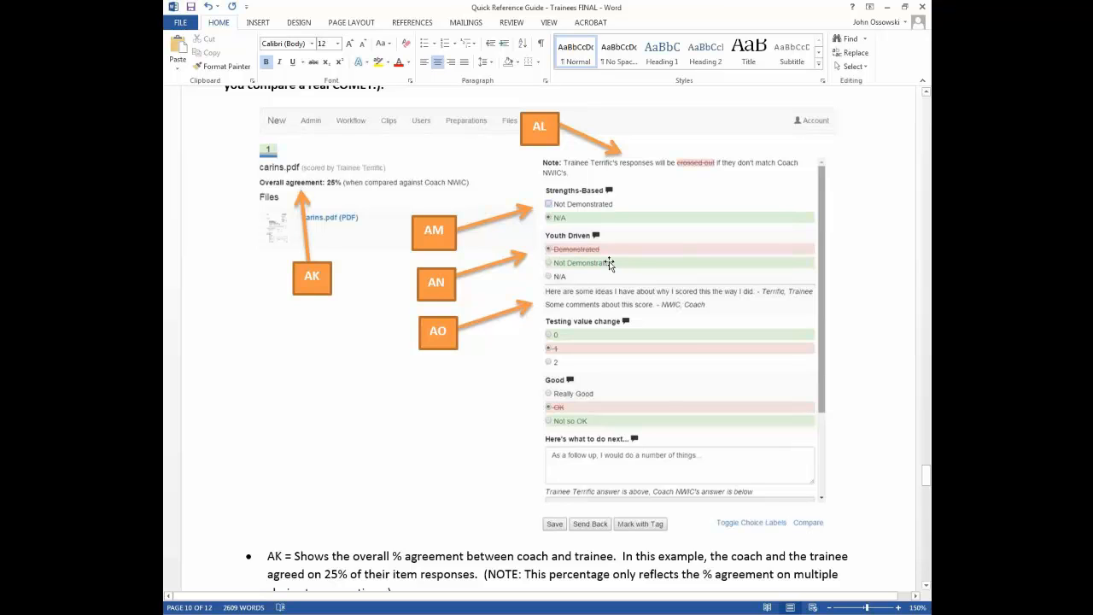
scroll(598, 259, down, 1)
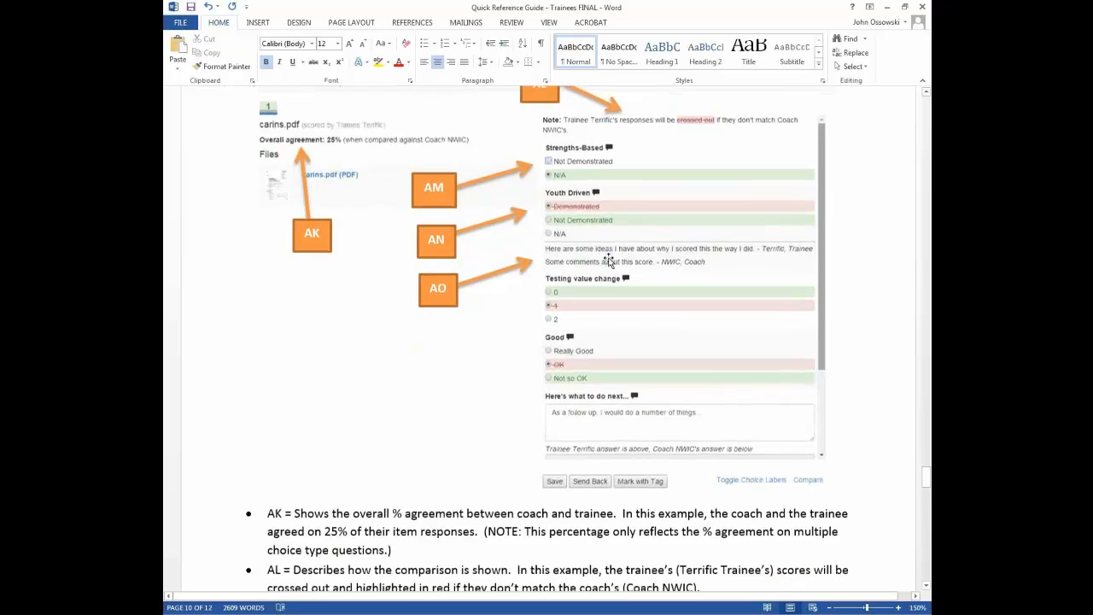
scroll(513, 239, up, 1)
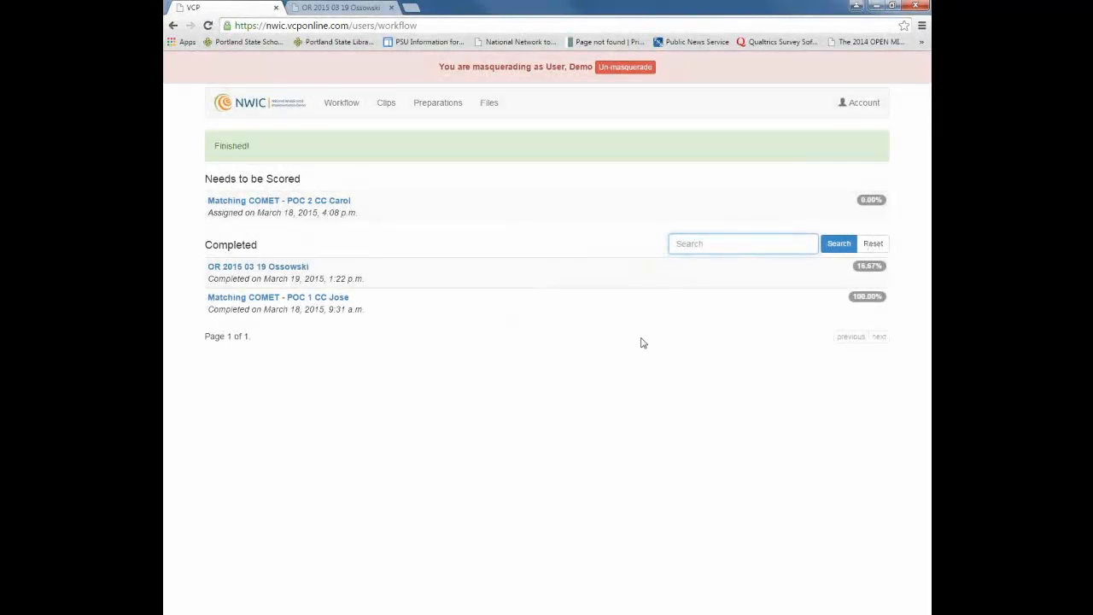
Step: Open the account options in VCP
click(849, 113)
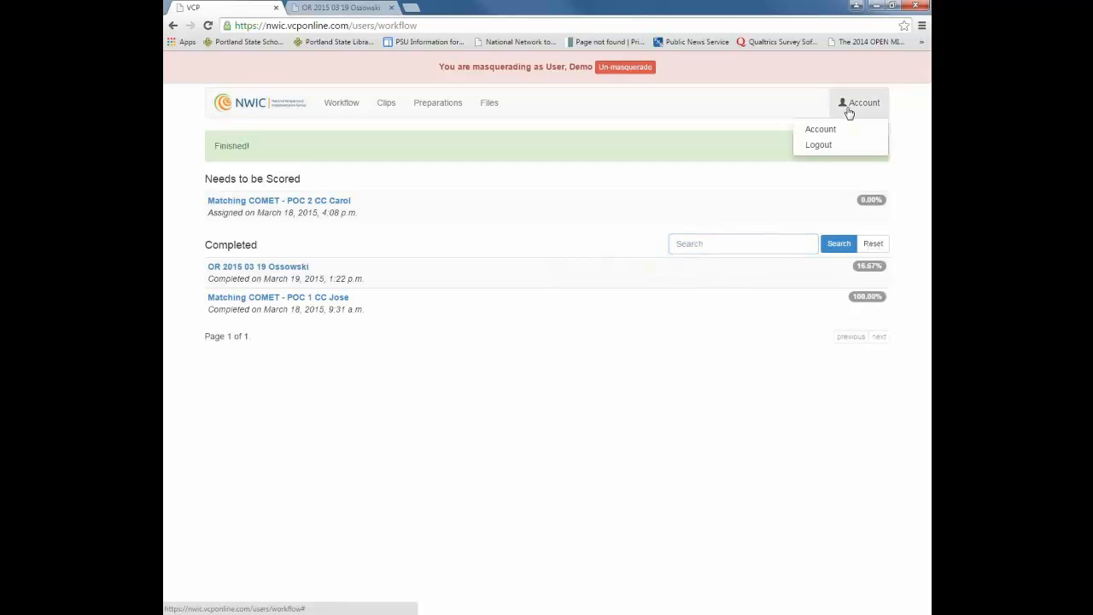